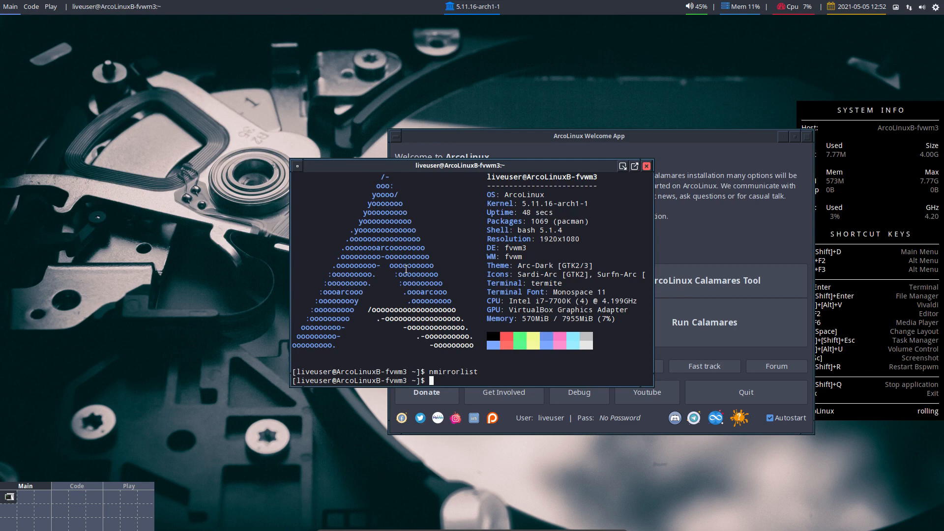
- Answer the nmirrorlist prompt with q to quit it
type("q")
- Close the terminal, then check in GParted that /dev/sda is 30.53 GiB unallocated and close it
left_click(647, 167)
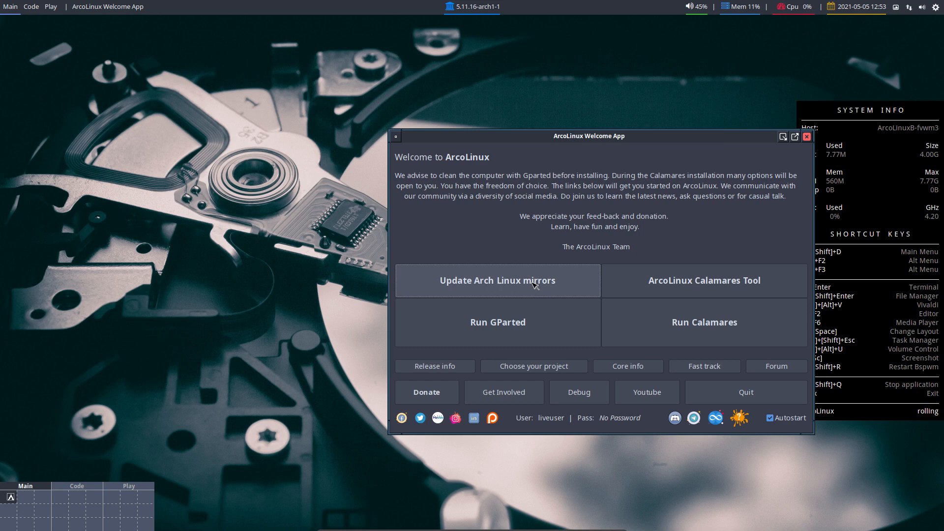
left_click(530, 325)
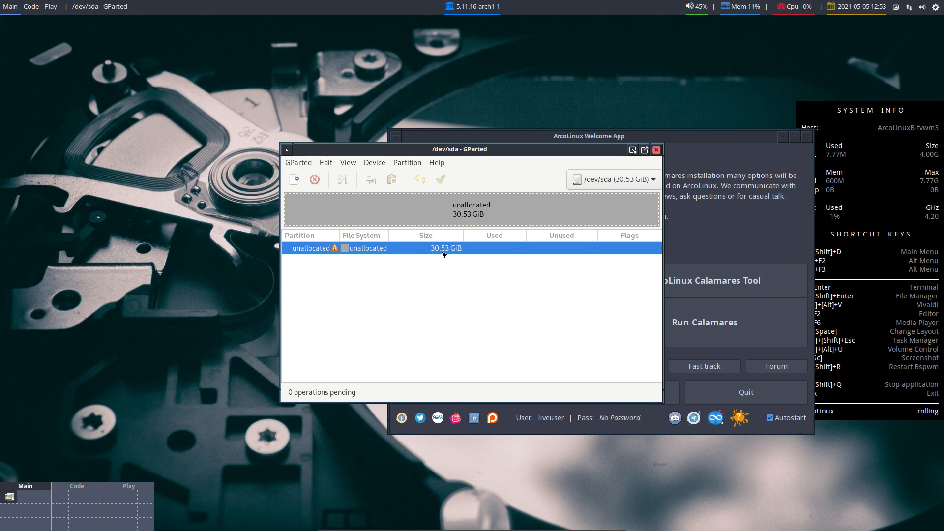
left_click(656, 149)
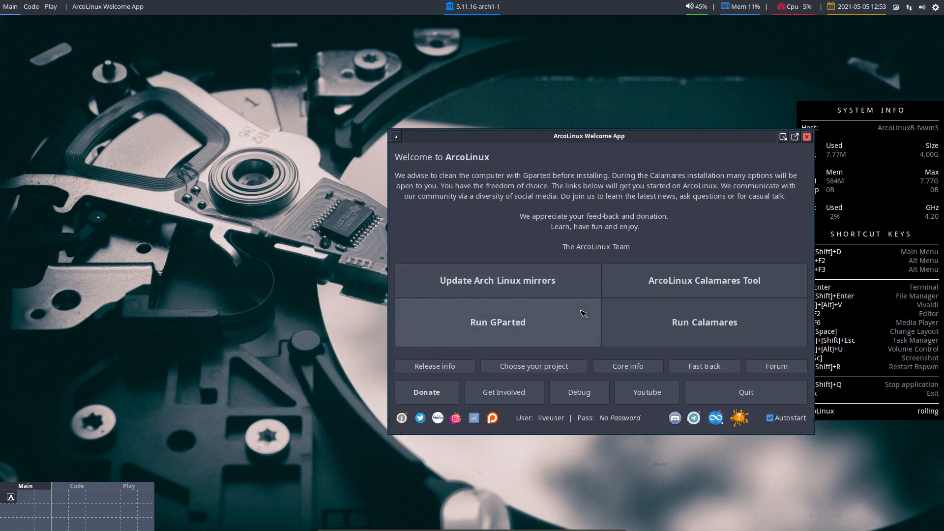
left_click(716, 288)
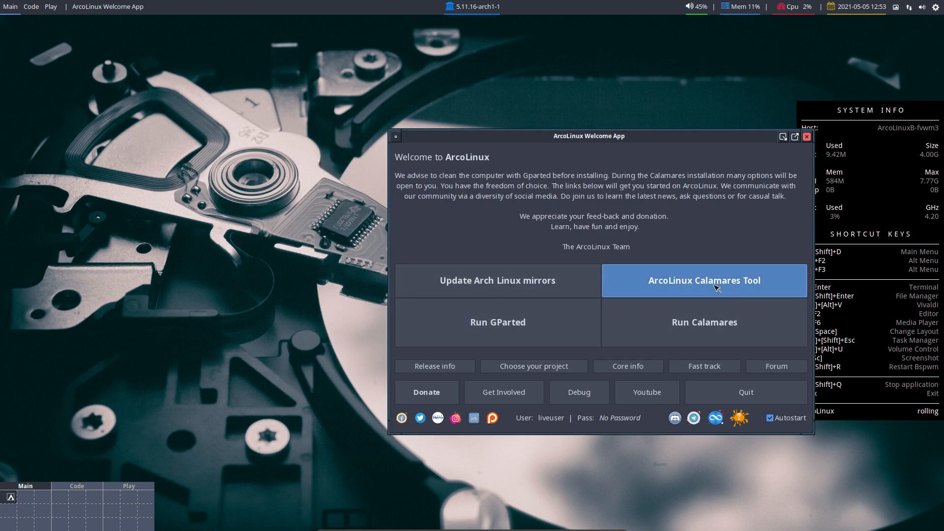
left_click(551, 273)
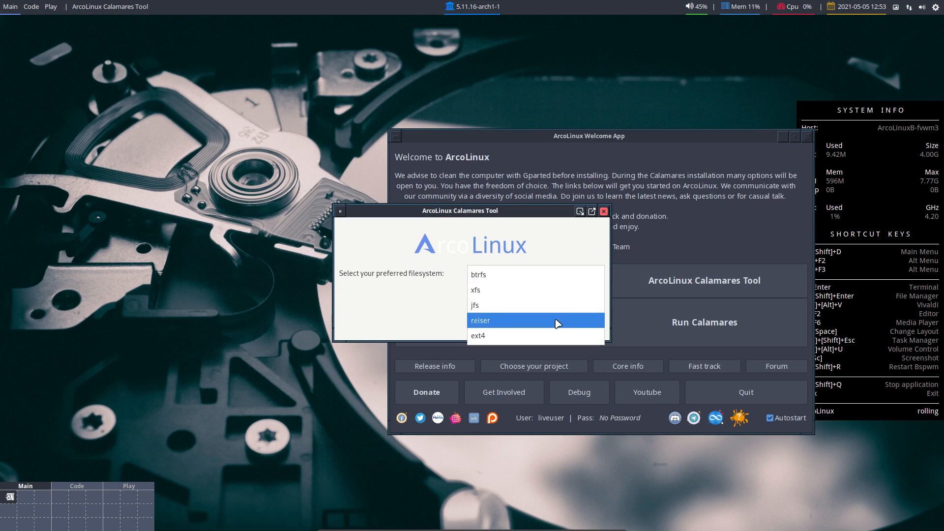
left_click(549, 243)
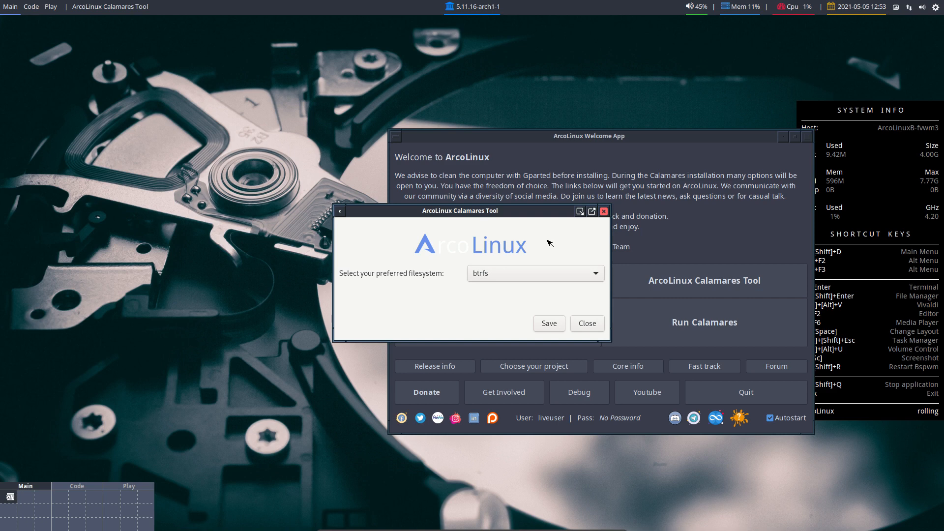
left_click(552, 273)
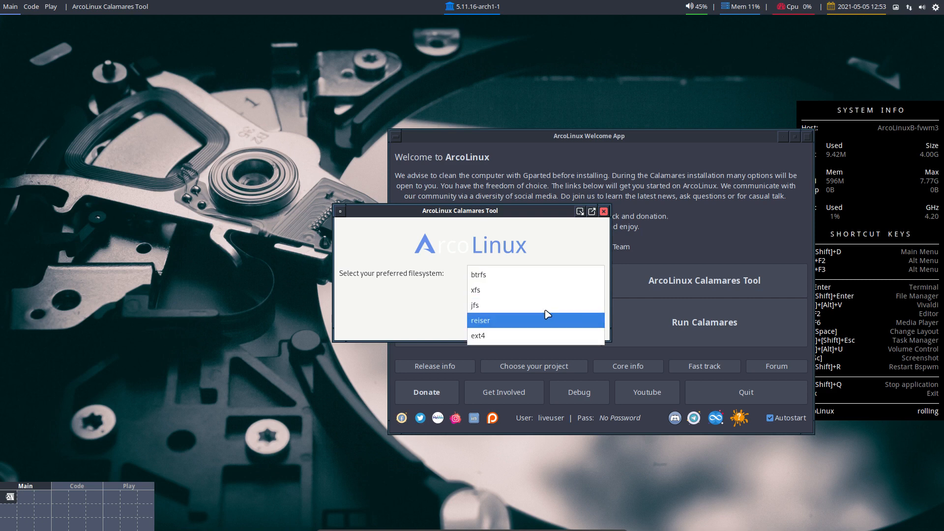
left_click(564, 243)
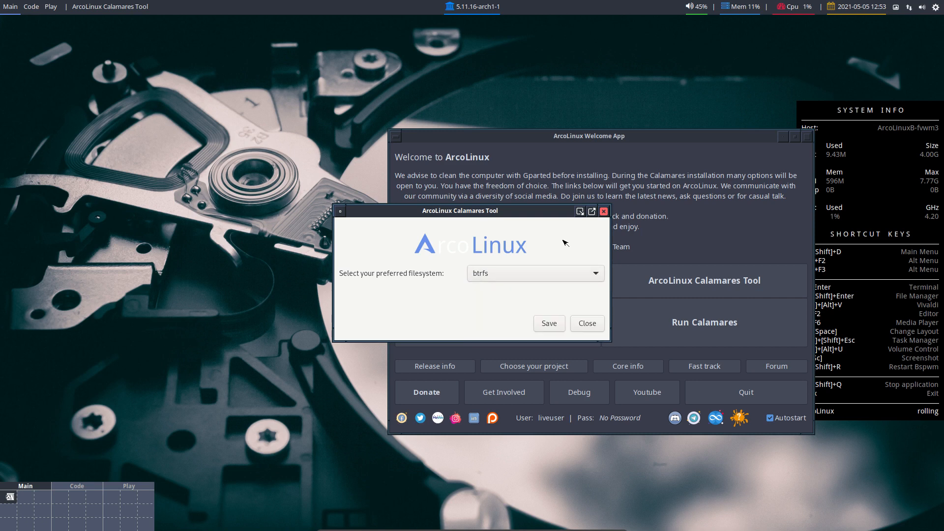
left_click(588, 323)
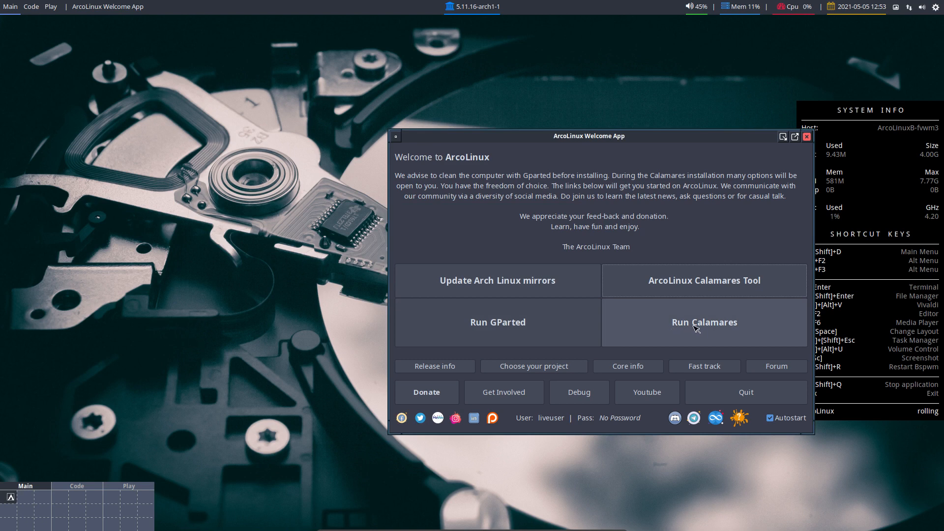
- Launch Calamares, glance at its About information, and move on to the kernel choices
left_click(694, 328)
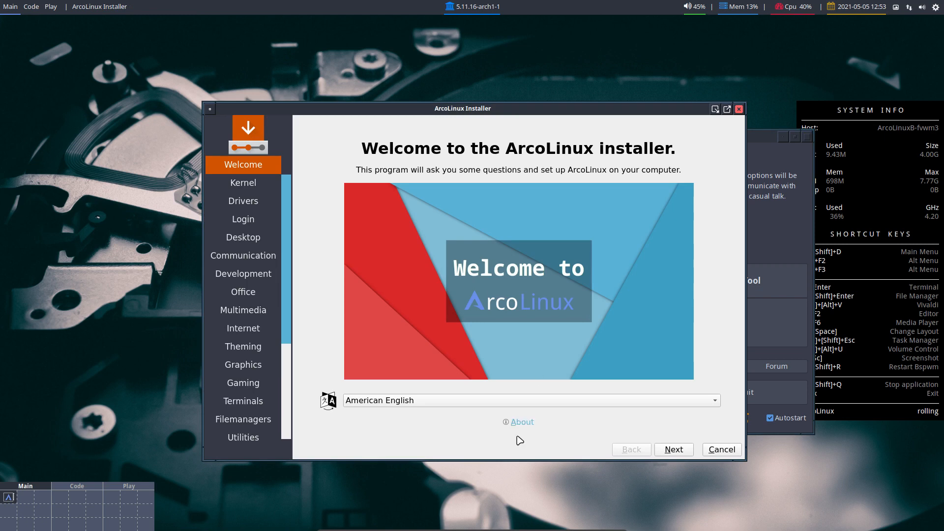
left_click(520, 422)
left_click(566, 359)
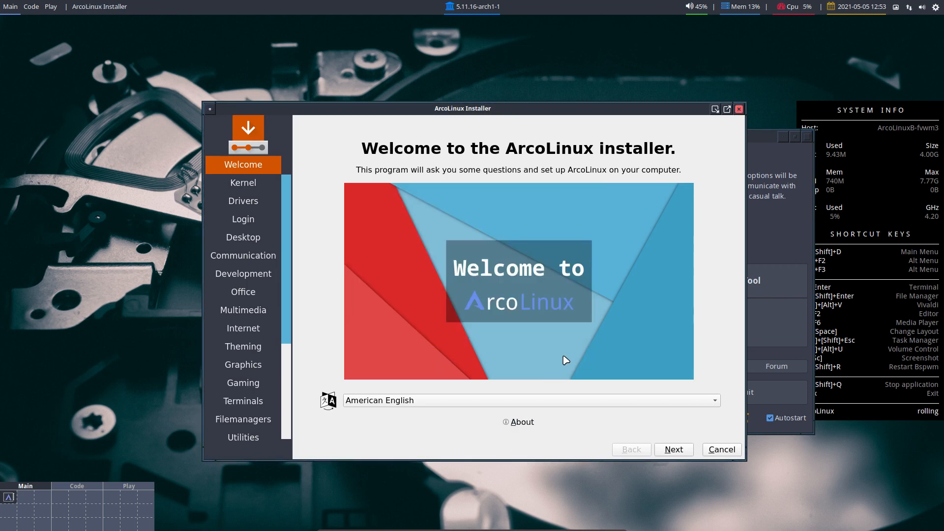
left_click(675, 450)
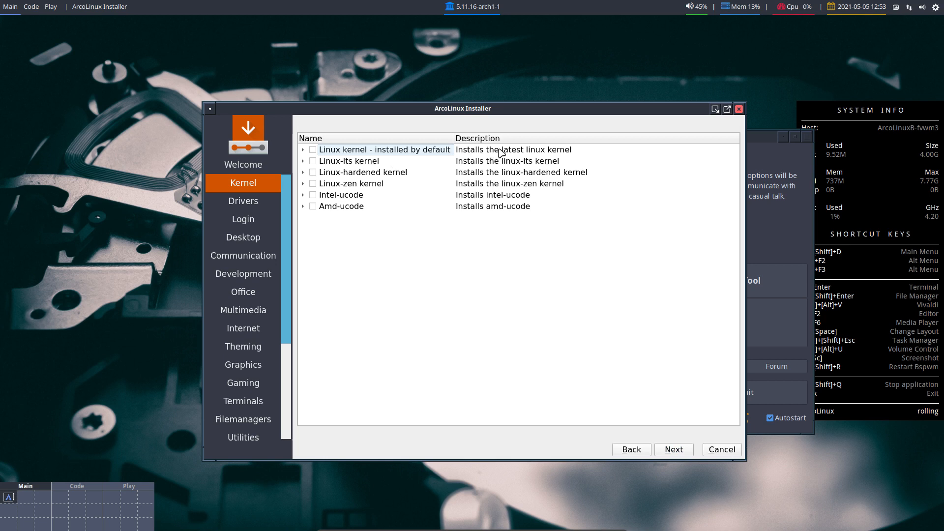
- Tick the default Linux kernel and advance to the Drivers page
left_click(312, 149)
left_click(680, 452)
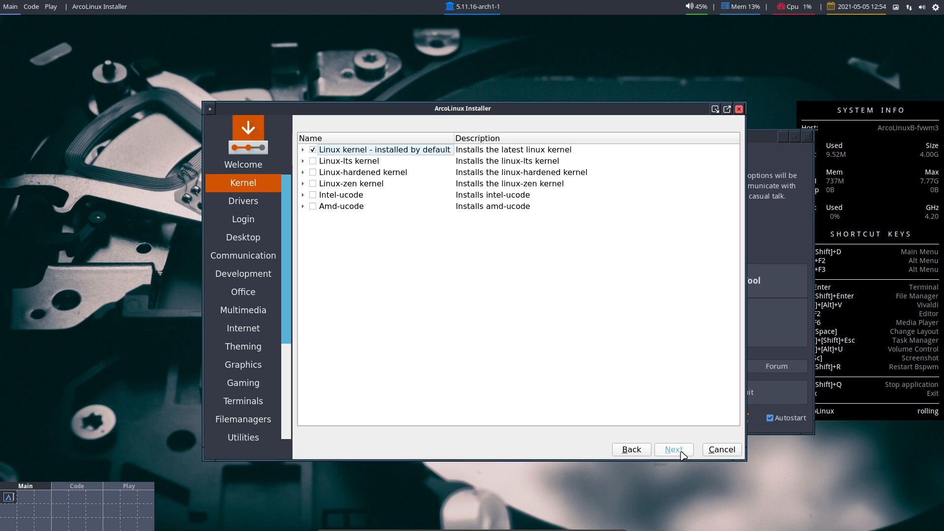
left_click(635, 453)
left_click(681, 451)
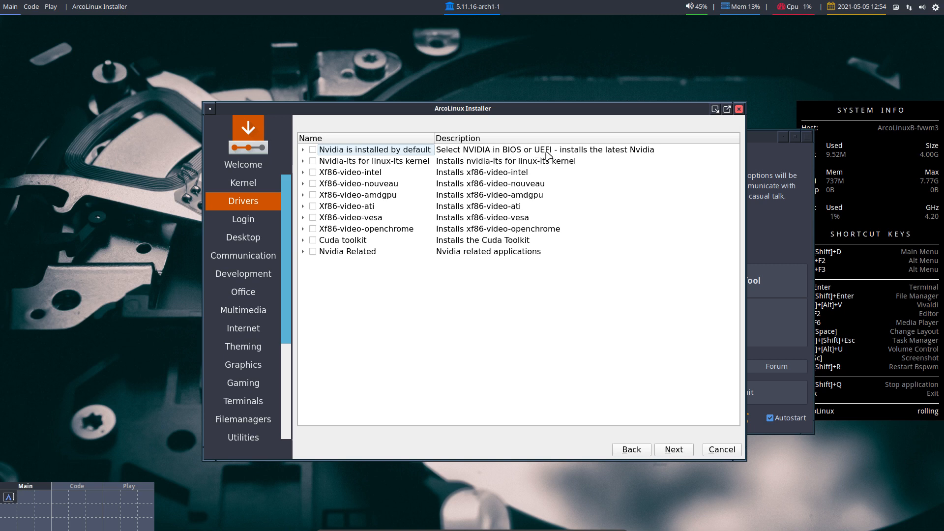
- Expand and collapse the Nvidia default entry to see its packages
left_click(303, 150)
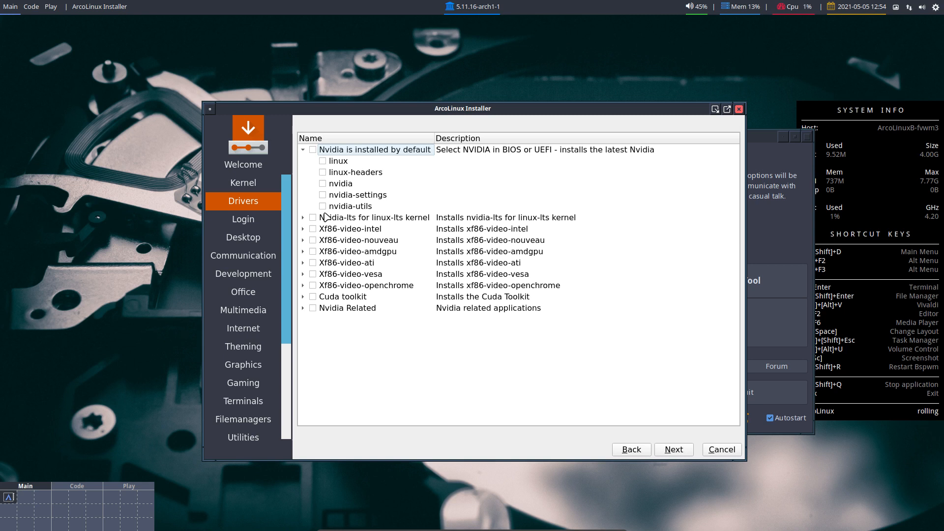
left_click(303, 150)
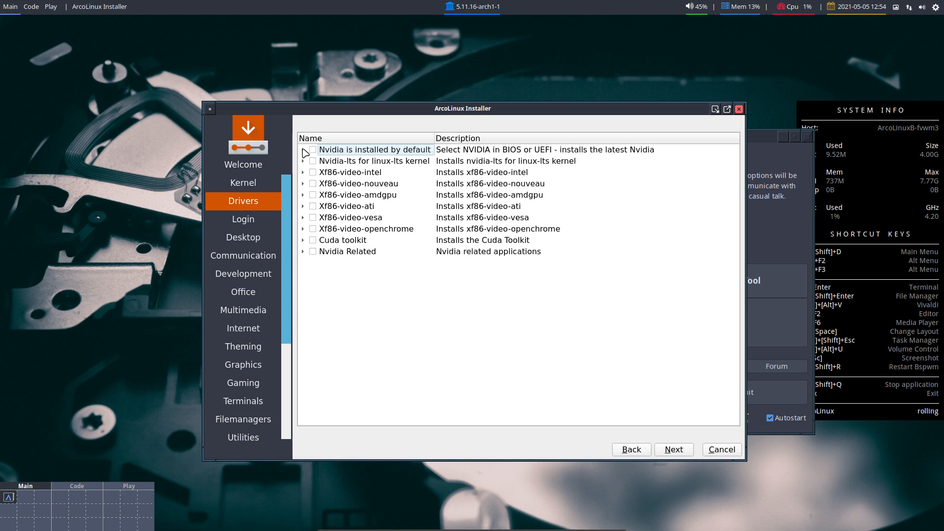
right_click(73, 109)
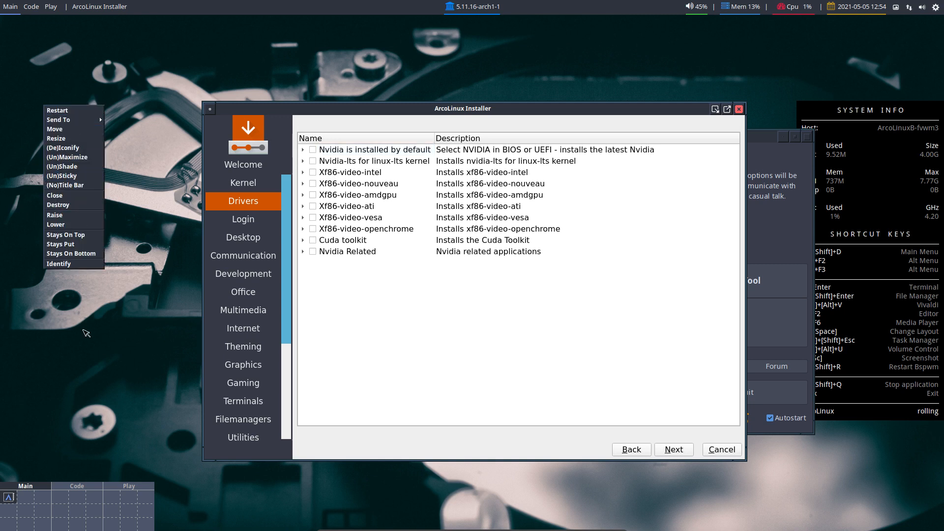
left_click(86, 347)
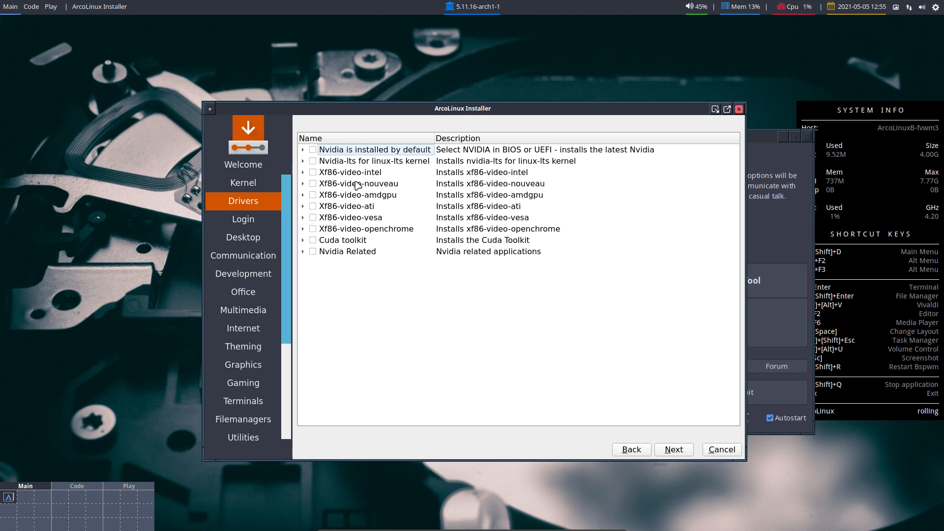
- Inspect the Xf86-video-intel and Xf86-video-amdgpu package entries, then continue to the Login page
left_click(303, 173)
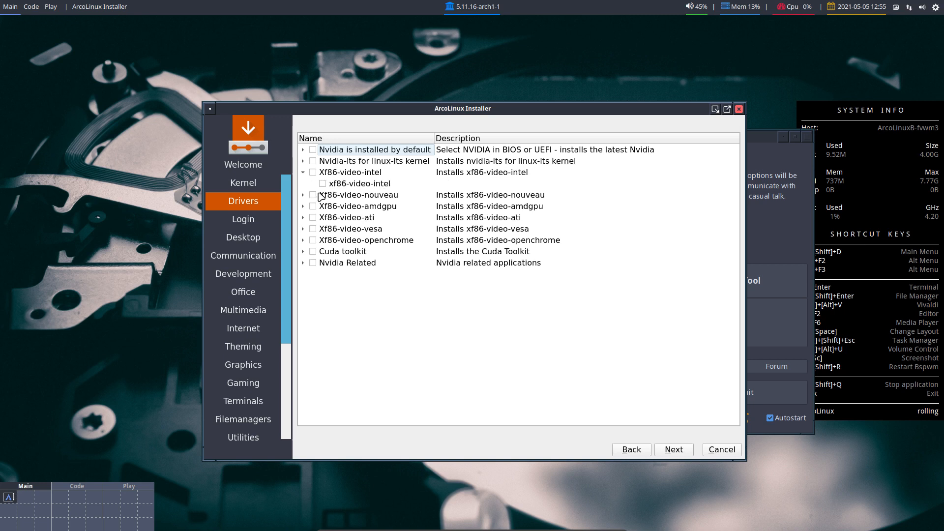
left_click(364, 175)
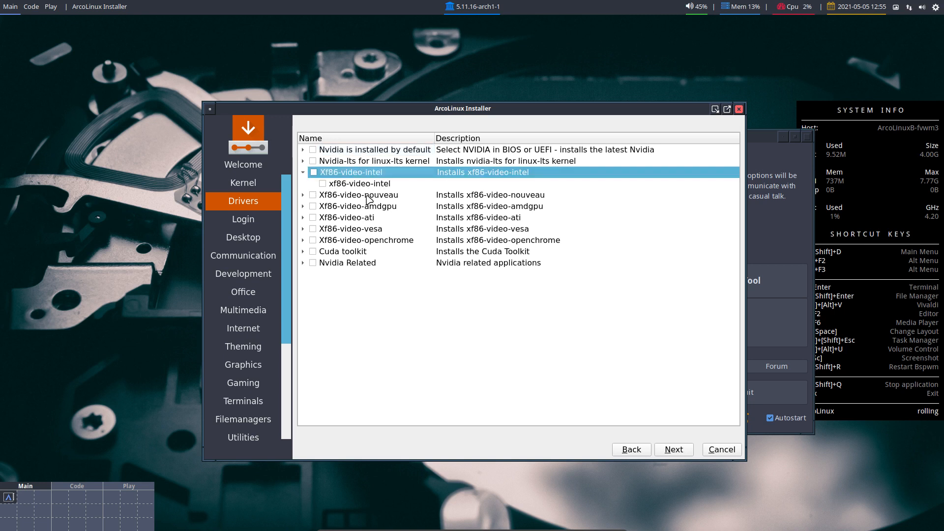
left_click(369, 196)
left_click(370, 207)
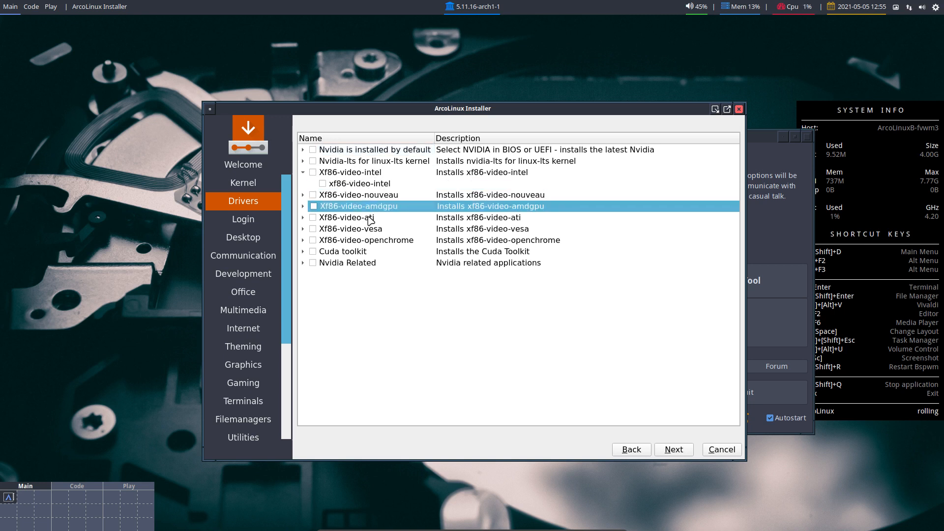
left_click(303, 206)
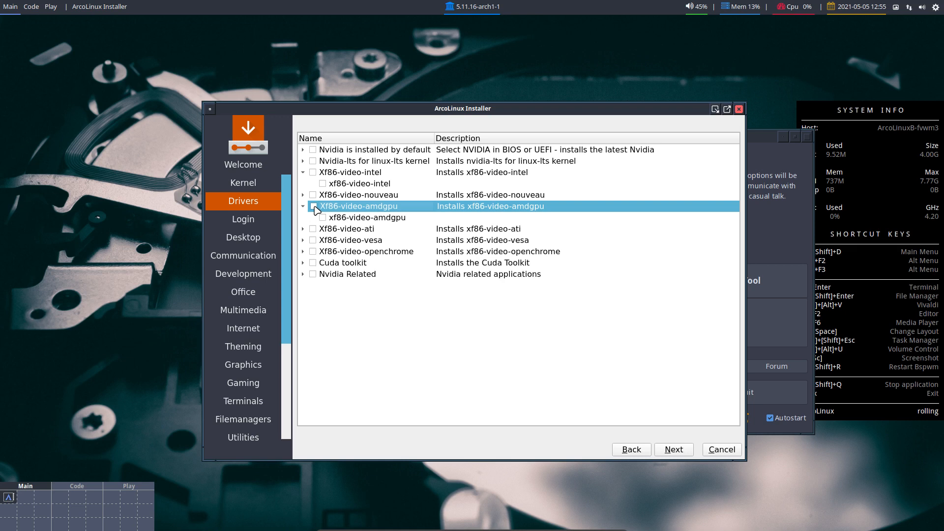
left_click(681, 453)
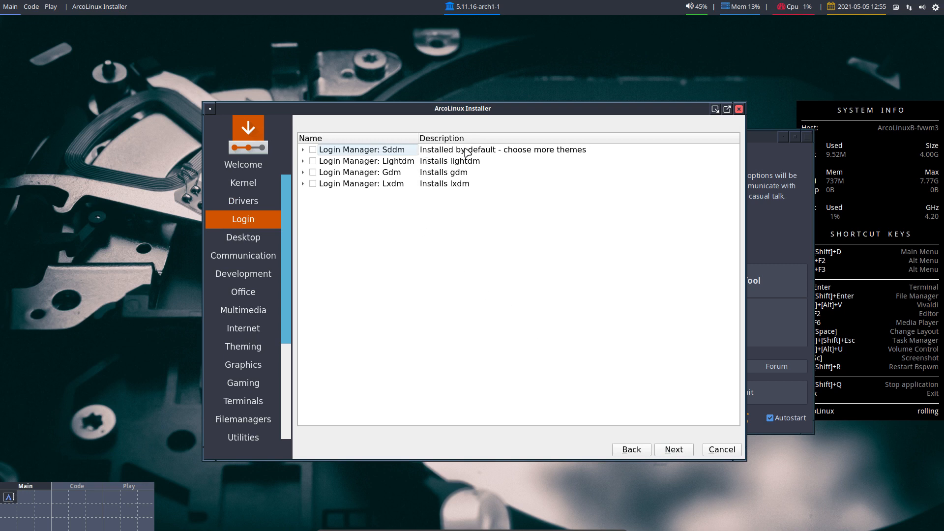
- Peek at the Sddm theme packages, collapse them, and continue without ticking a login manager
left_click(301, 150)
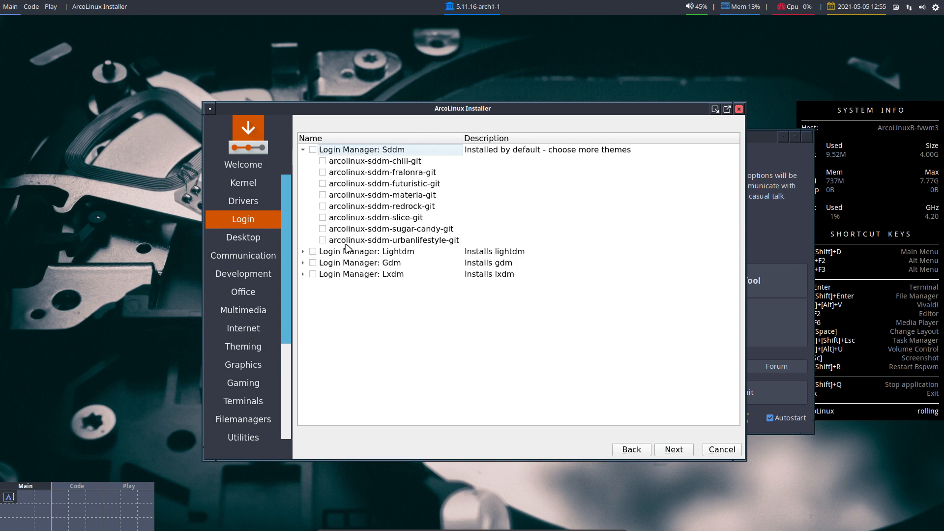
left_click(303, 150)
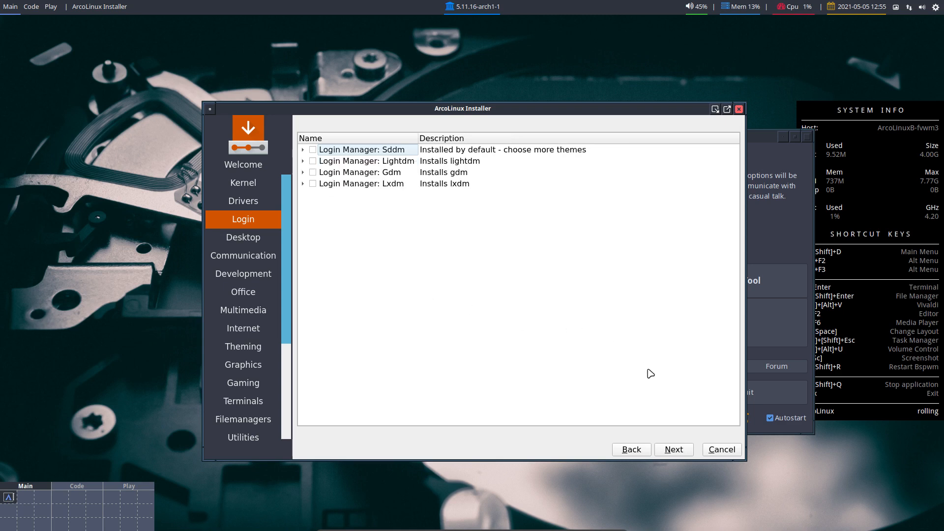
left_click(683, 449)
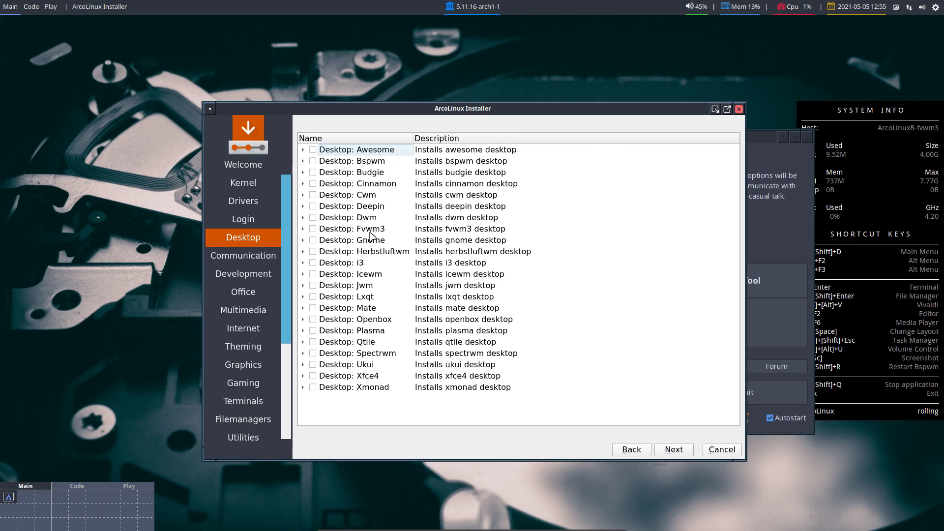
left_click(353, 231)
left_click(303, 229)
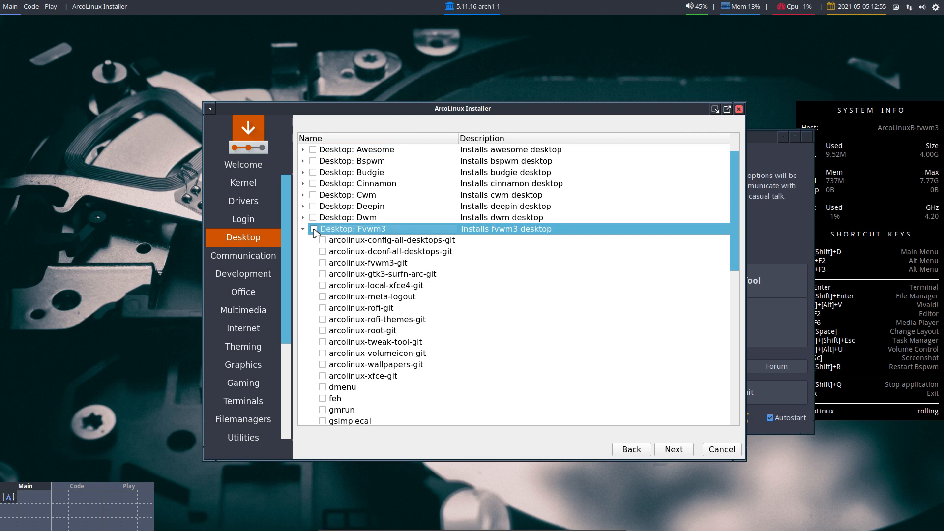
left_click(304, 229)
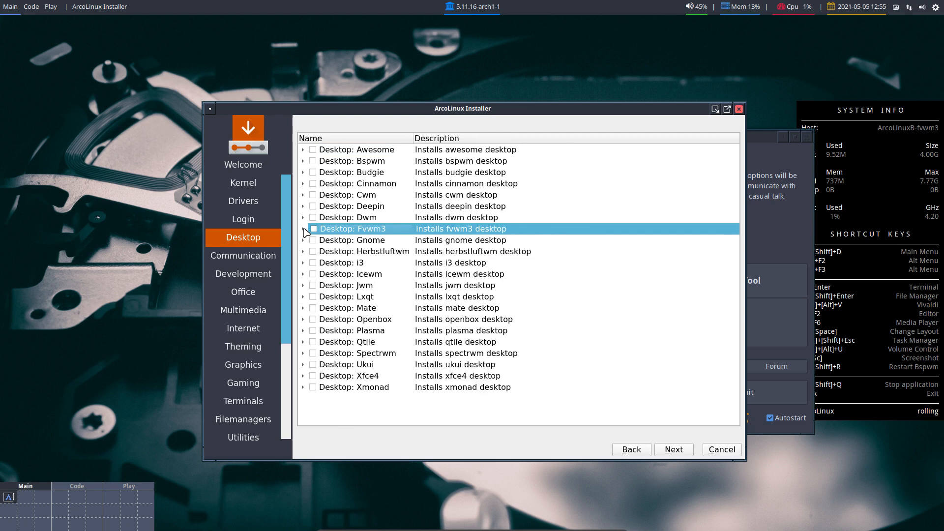
left_click(303, 263)
left_click(312, 264)
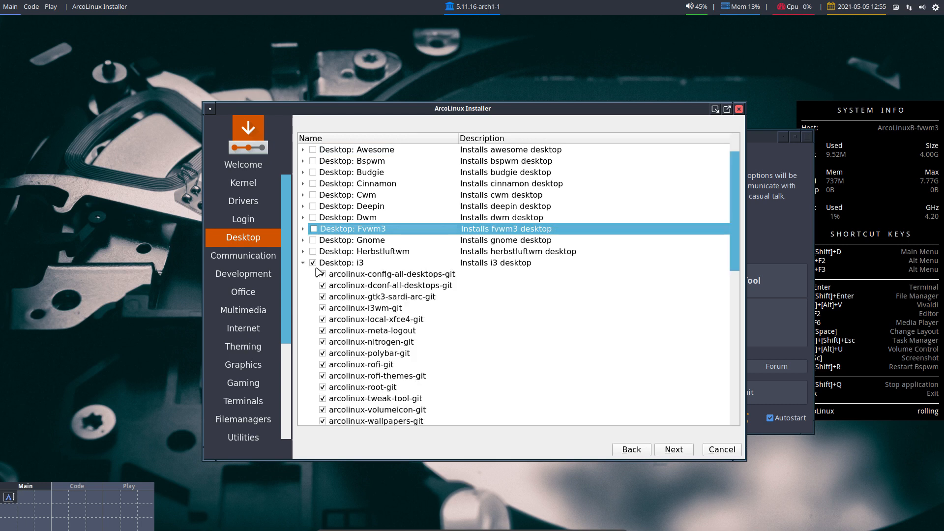
left_click(303, 262)
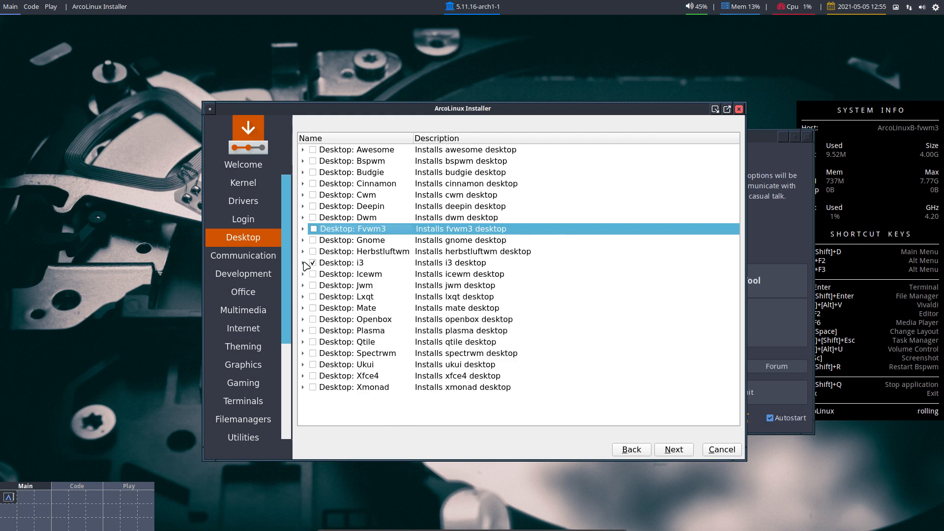
left_click(314, 264)
left_click(381, 149)
- Browse the Bspwm, Dwm, i3, Herbstluftwm, Qtile and Spectrwm desktop rows without ticking any
left_click(383, 161)
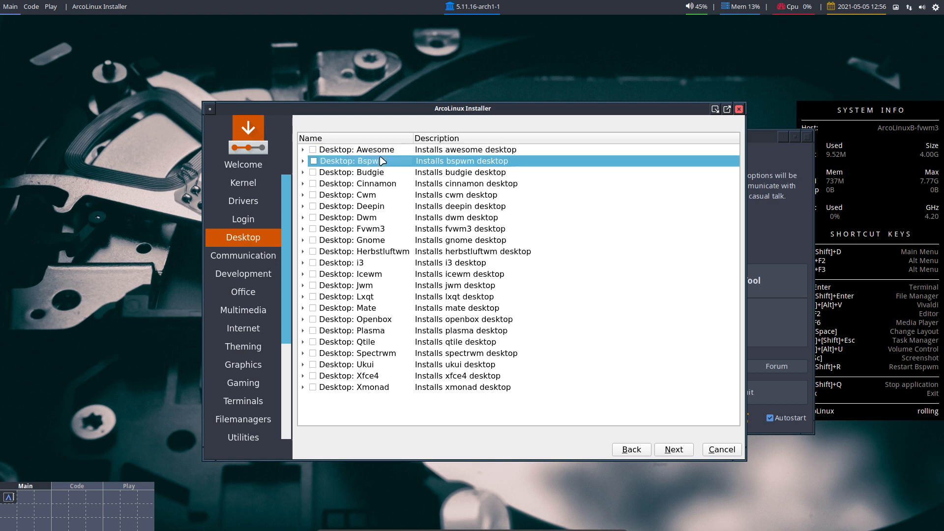
left_click(382, 220)
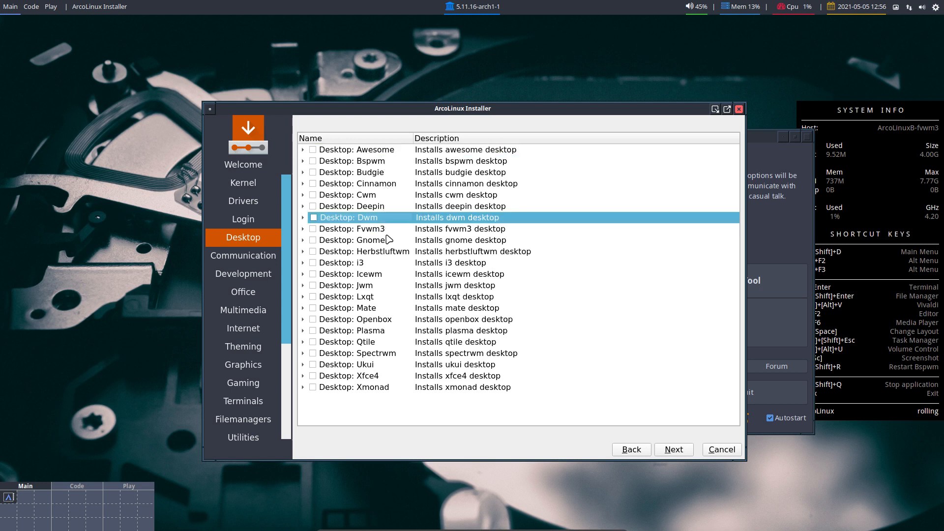
left_click(388, 262)
left_click(389, 254)
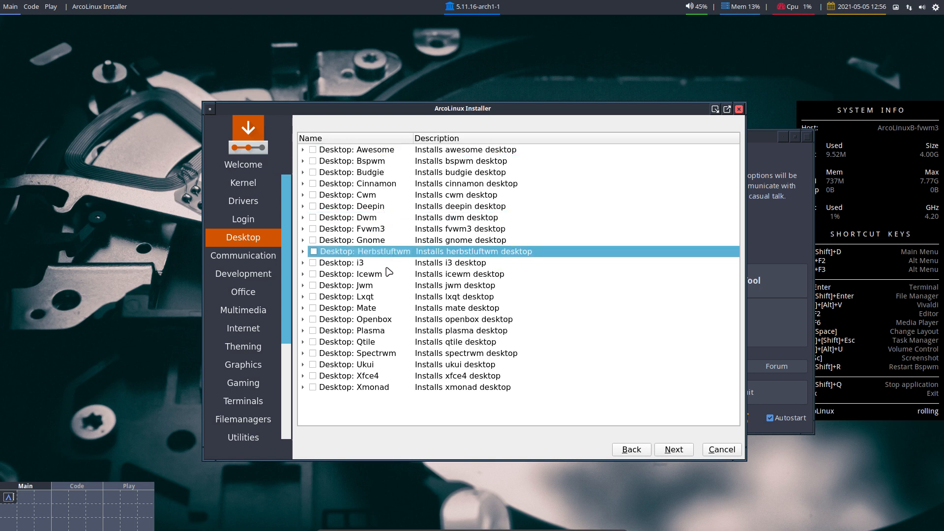
left_click(386, 344)
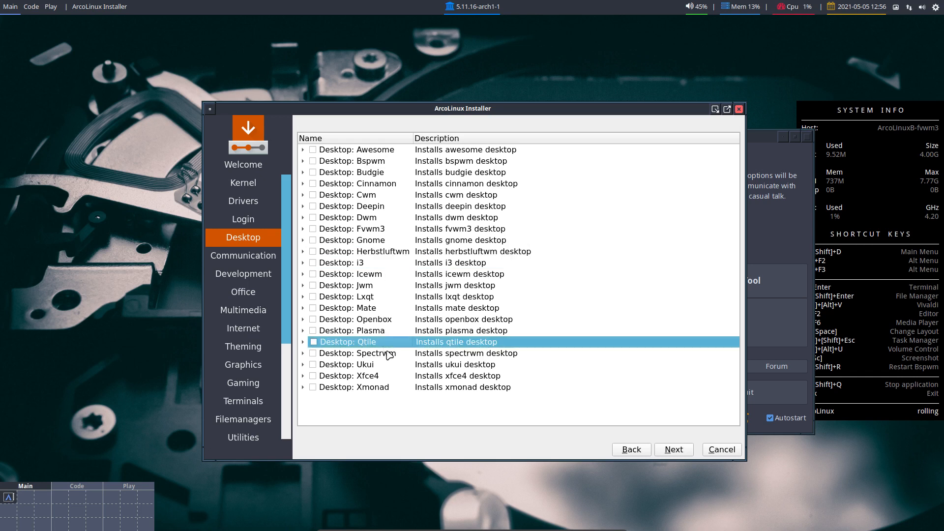
left_click(428, 354)
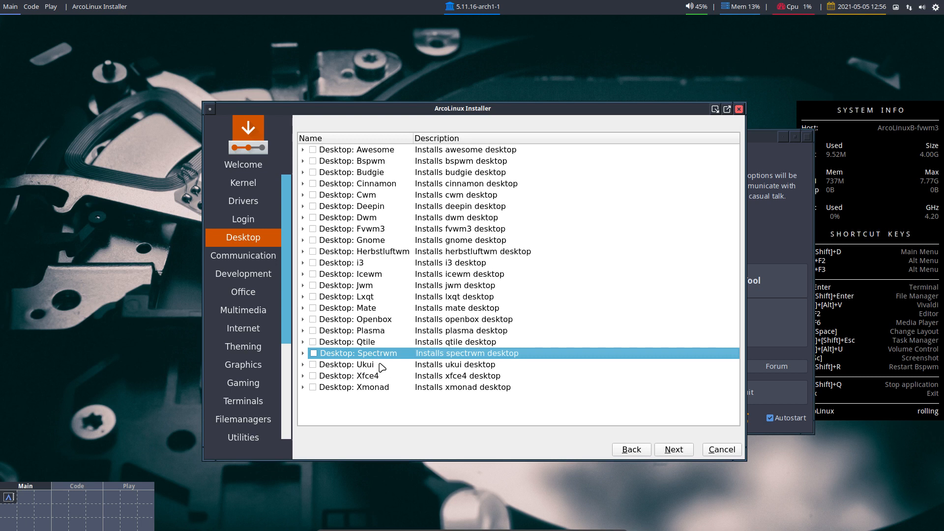
- Browse the Plasma, Openbox, Mate, Gnome, Deepin, Cinnamon and Budgie rows, then continue unticked
left_click(383, 332)
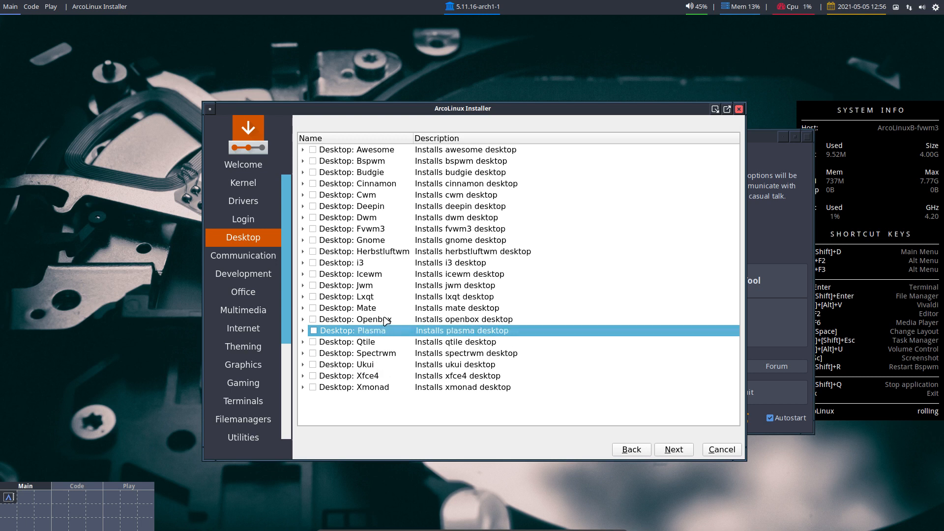
left_click(386, 320)
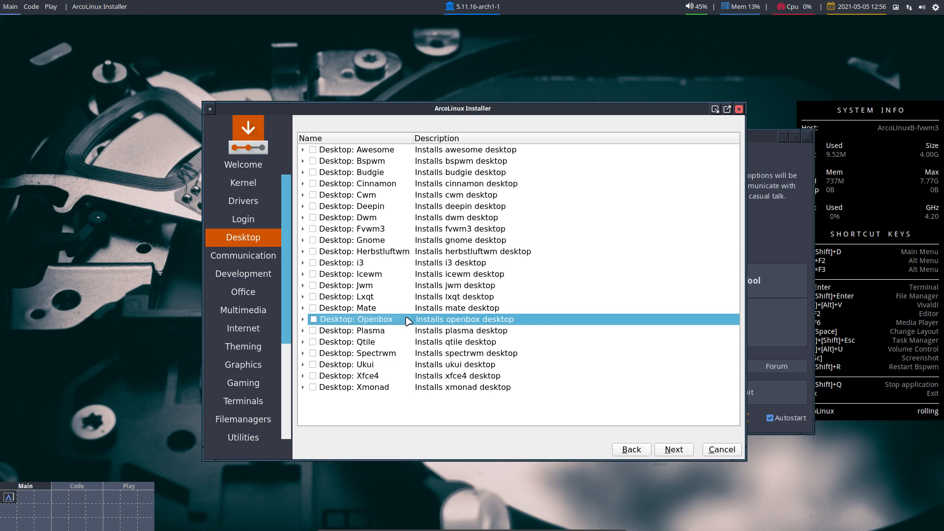
left_click(384, 310)
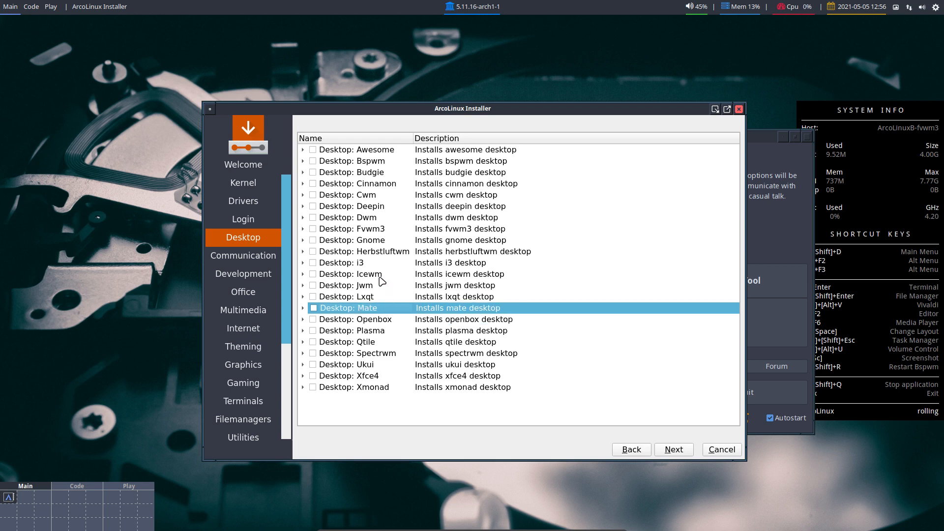
left_click(384, 241)
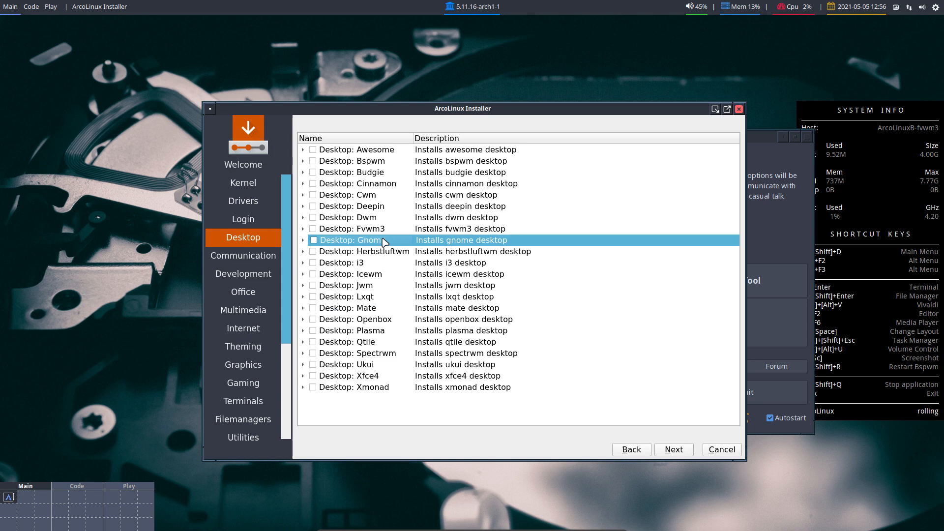
left_click(385, 207)
left_click(388, 185)
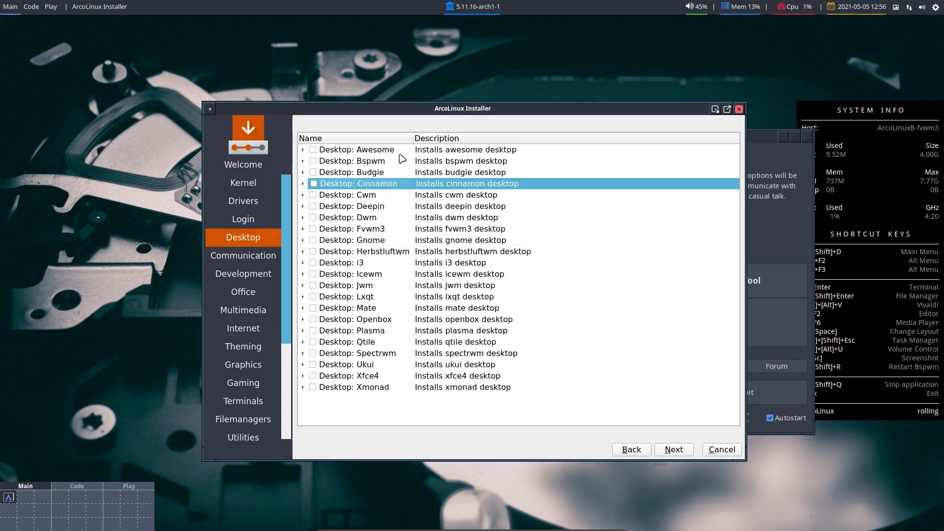
left_click(392, 173)
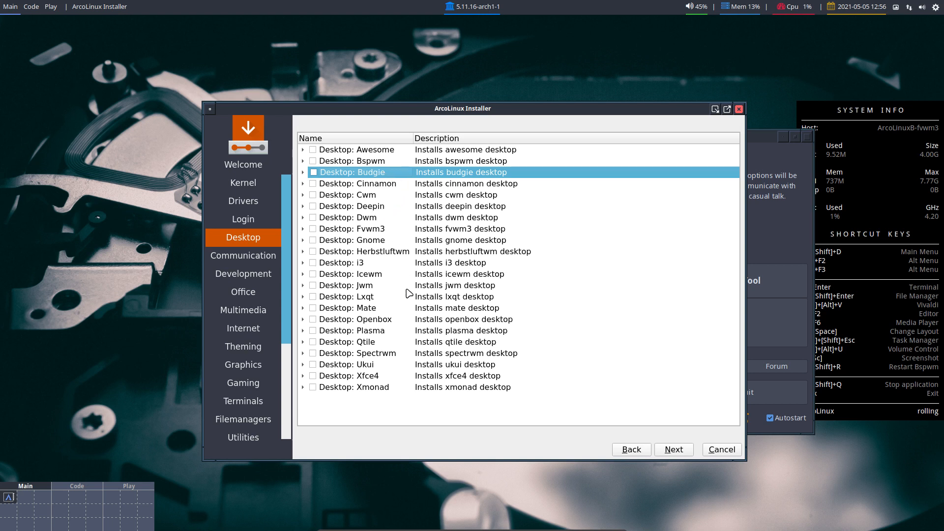
left_click(674, 449)
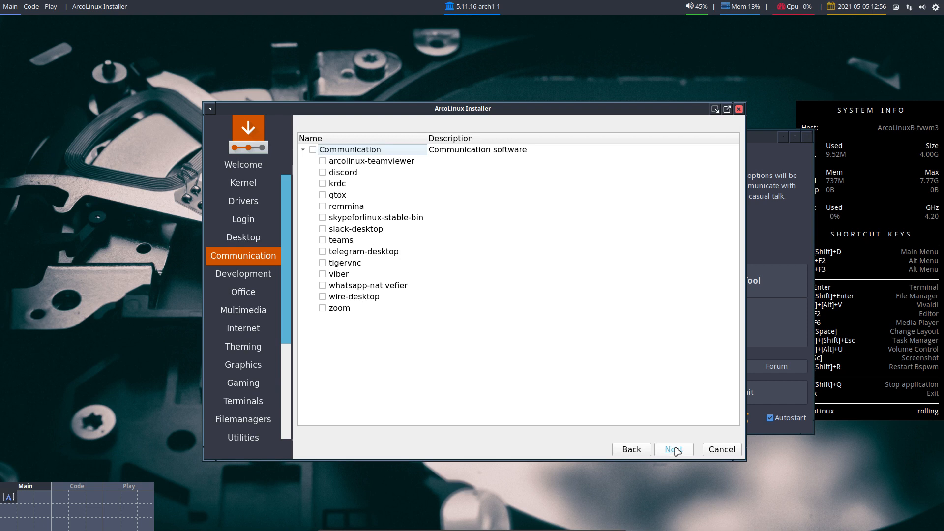
- Skip the Communication, Development, Office, Multimedia, Internet and Theming lists without selecting anything
left_click(677, 451)
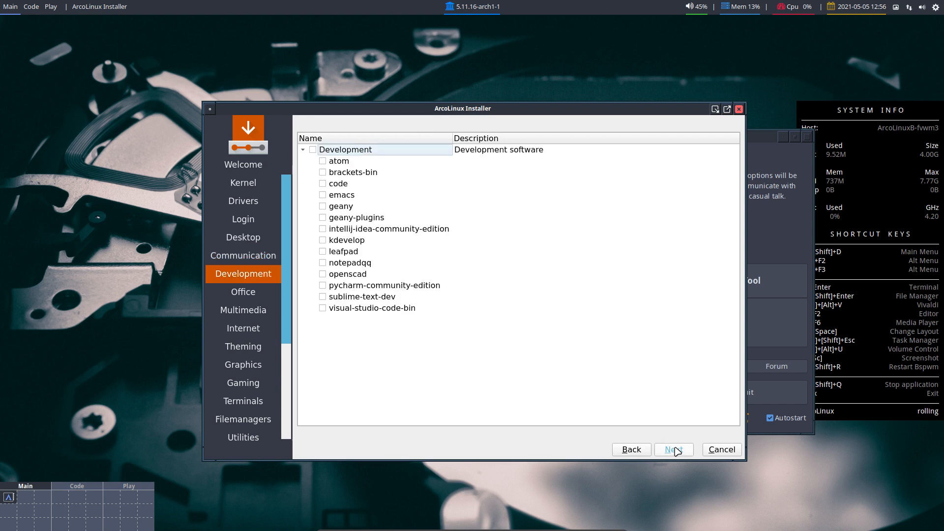
left_click(678, 451)
left_click(678, 451)
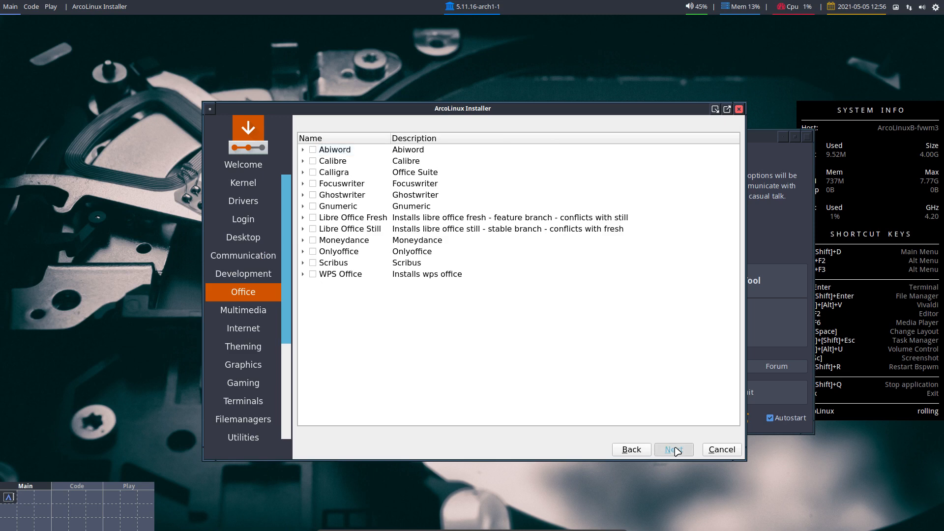
left_click(678, 451)
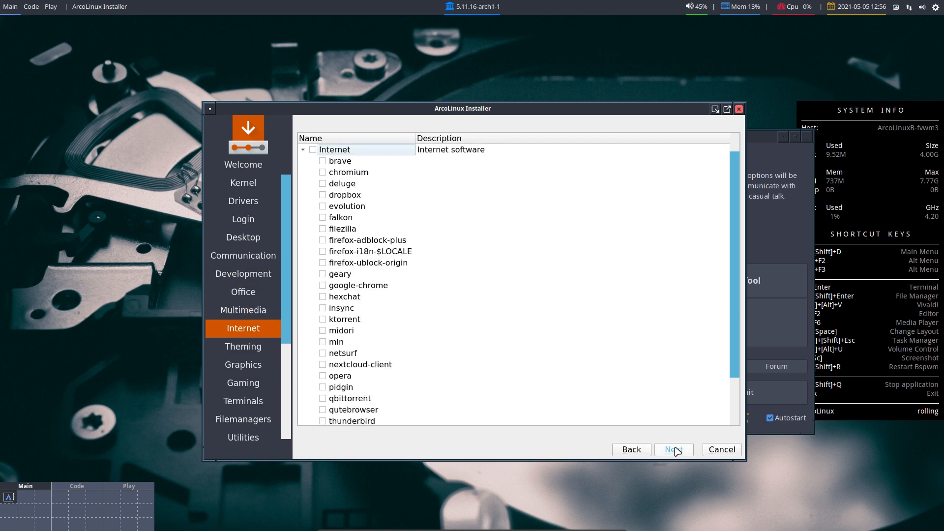
left_click(677, 451)
left_click(677, 452)
- Skip the remaining categories through Accessories/Fonts and tick the entire ArcoLinux Dev package group
left_click(678, 451)
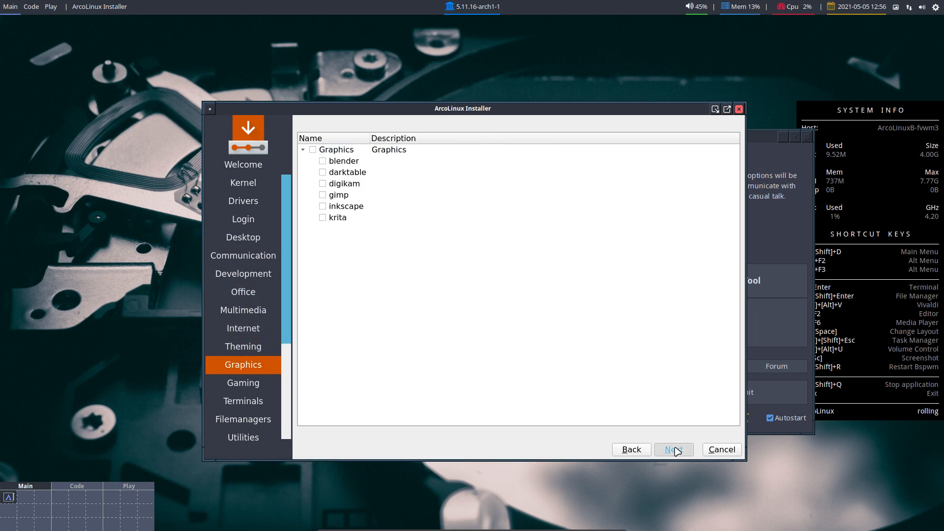
left_click(678, 451)
left_click(677, 451)
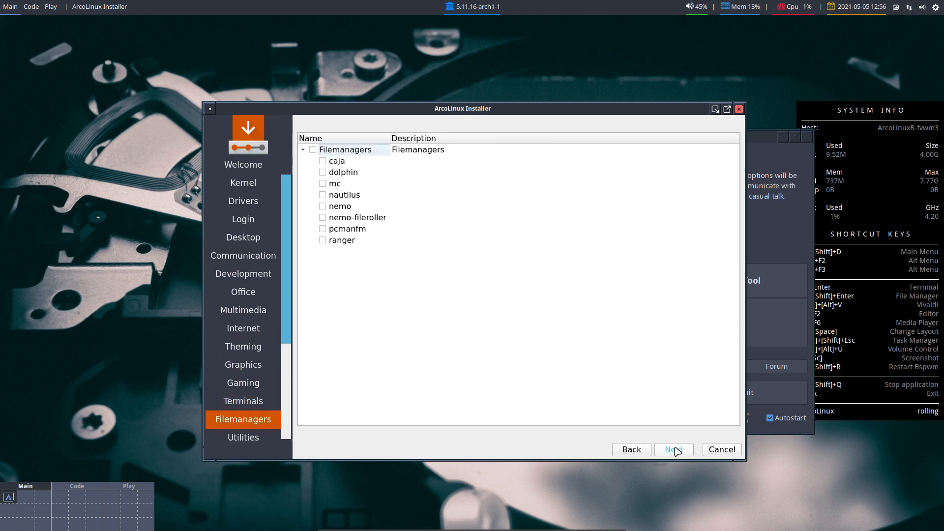
left_click(677, 451)
left_click(678, 451)
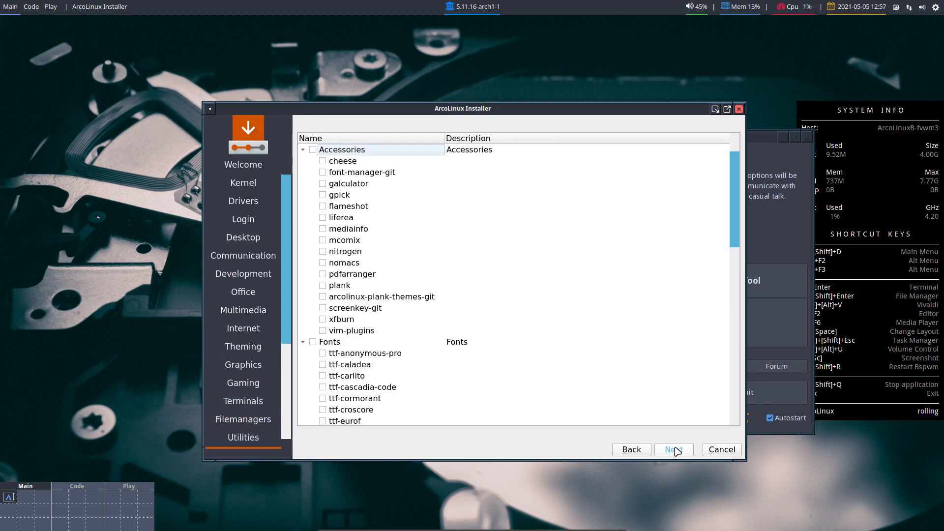
left_click(677, 451)
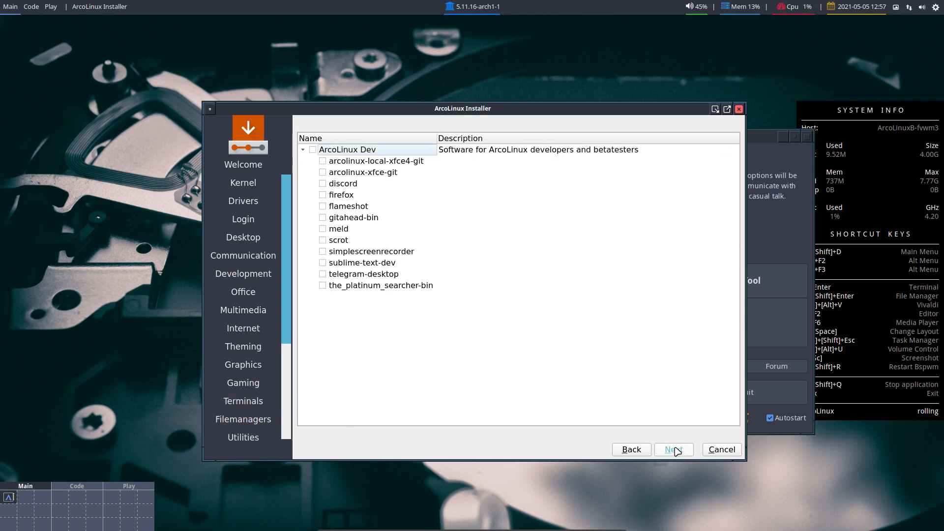
left_click(313, 150)
- In a new terminal, run rg (which reports a missing PATTERN), then exit back to the installer
key("super+Return")
type("r")
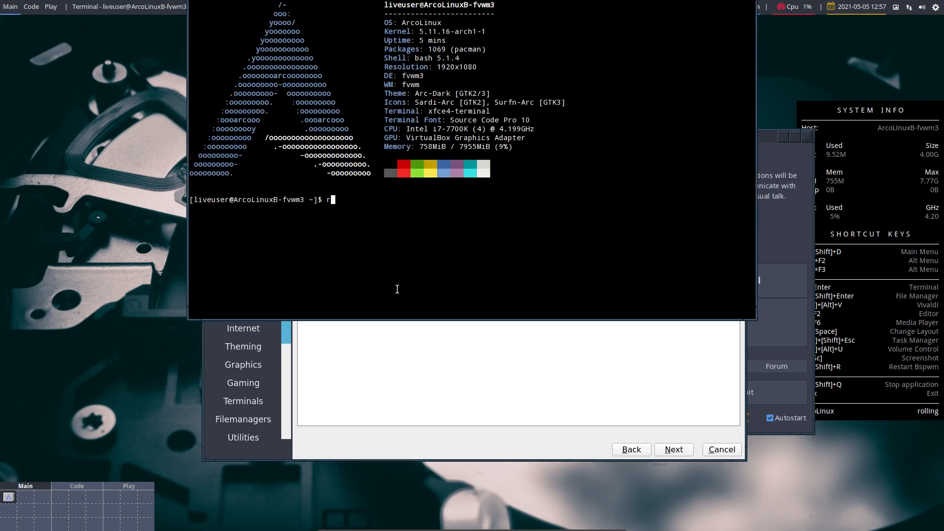
type("ipgrep")
key("BackSpace")
key("BackSpace")
key("BackSpace")
key("BackSpace")
key("BackSpace")
key("BackSpace")
type("g")
key("Return")
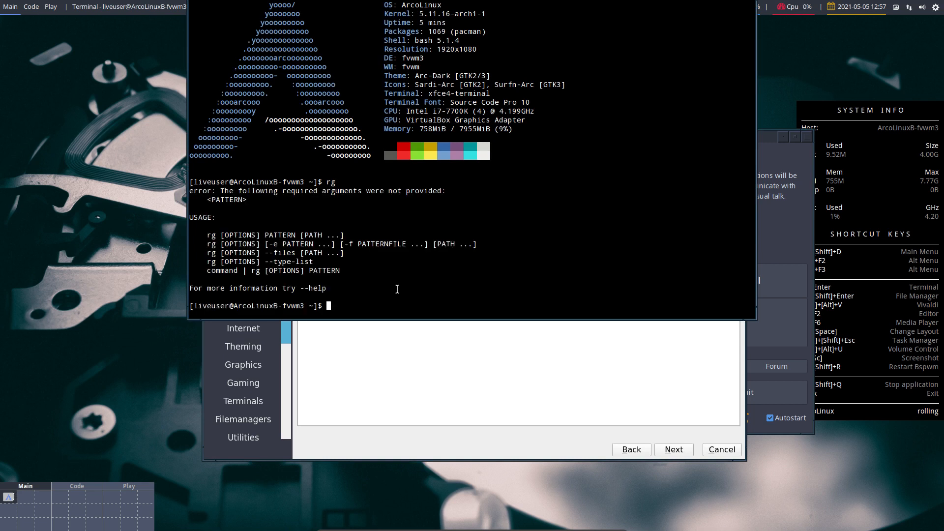
key("ctrl+d")
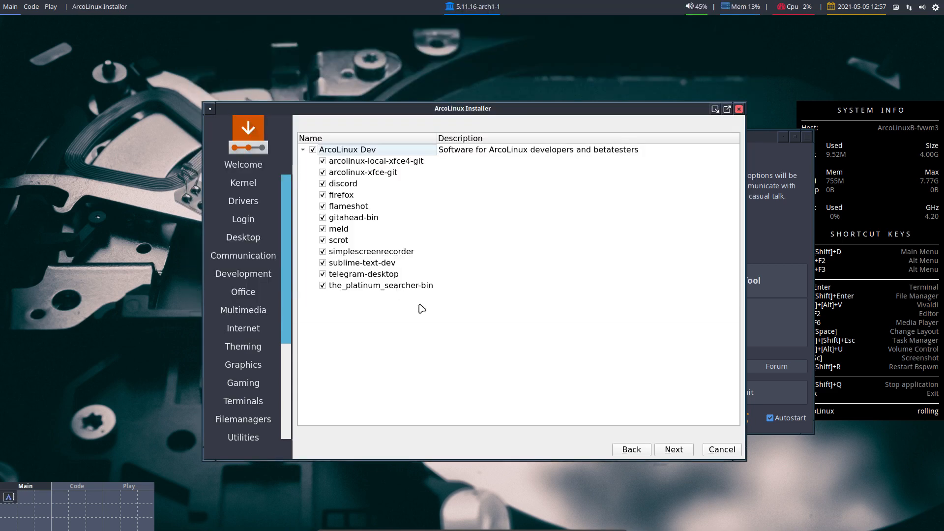
- Continue past the package list and accept the Europe/Brussels timezone
left_click(432, 287)
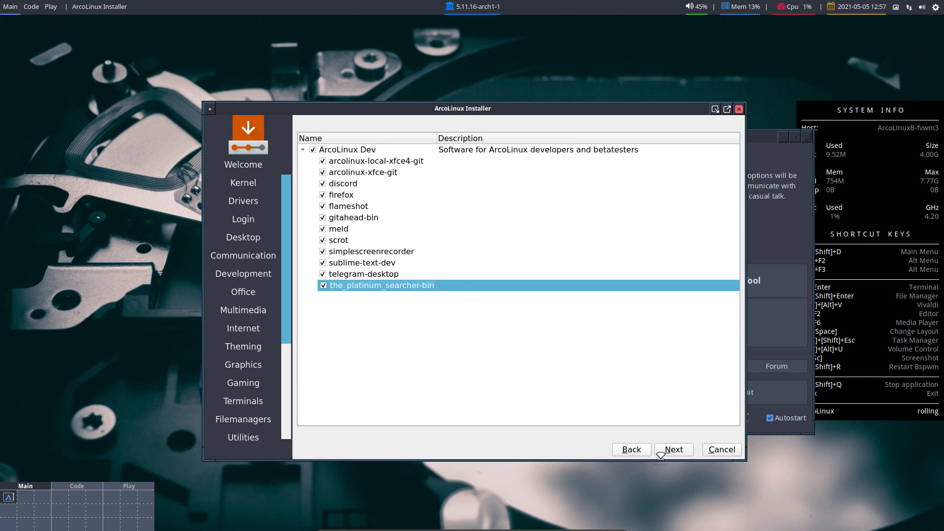
left_click(674, 450)
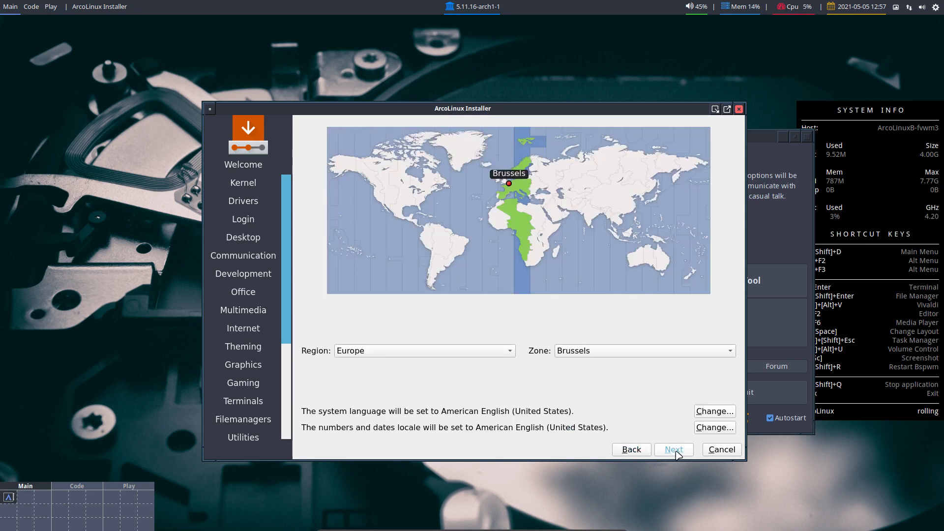
left_click(673, 450)
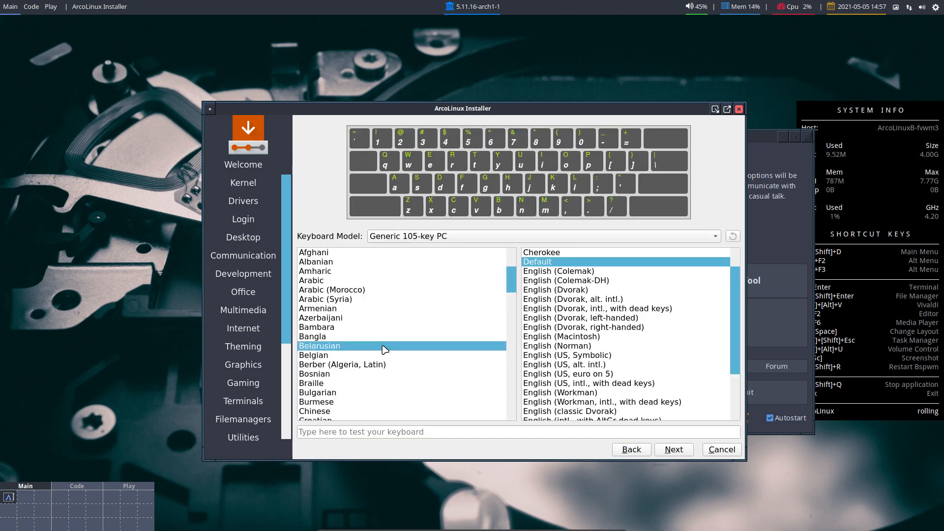
- Set the Belgian keyboard layout and choose to erase the entire disk
left_click(378, 356)
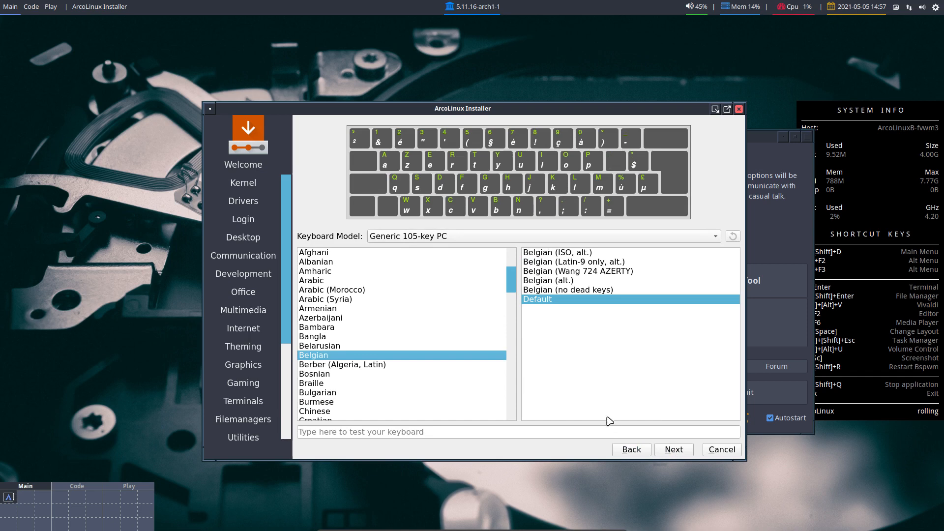
left_click(674, 450)
left_click(370, 156)
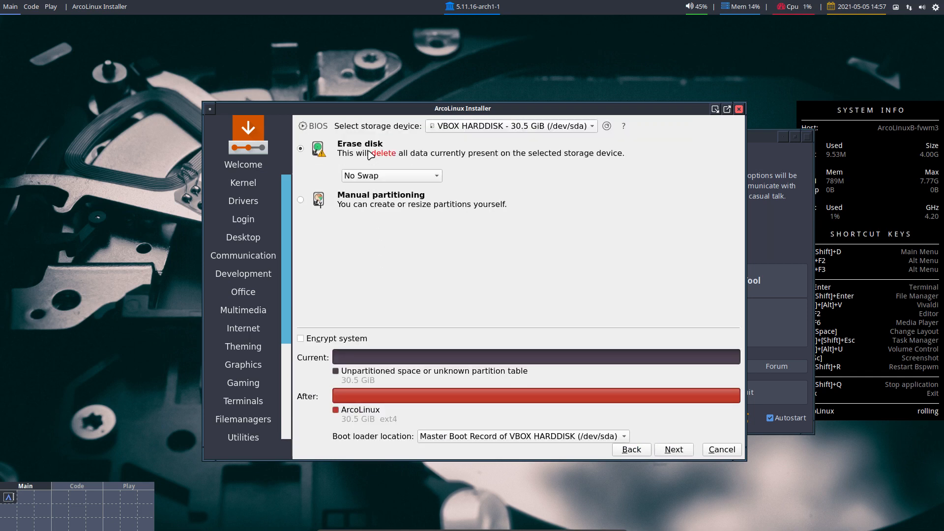
- Try swap without hibernation, swap with hibernation and a swap file, then return to No Swap
left_click(410, 180)
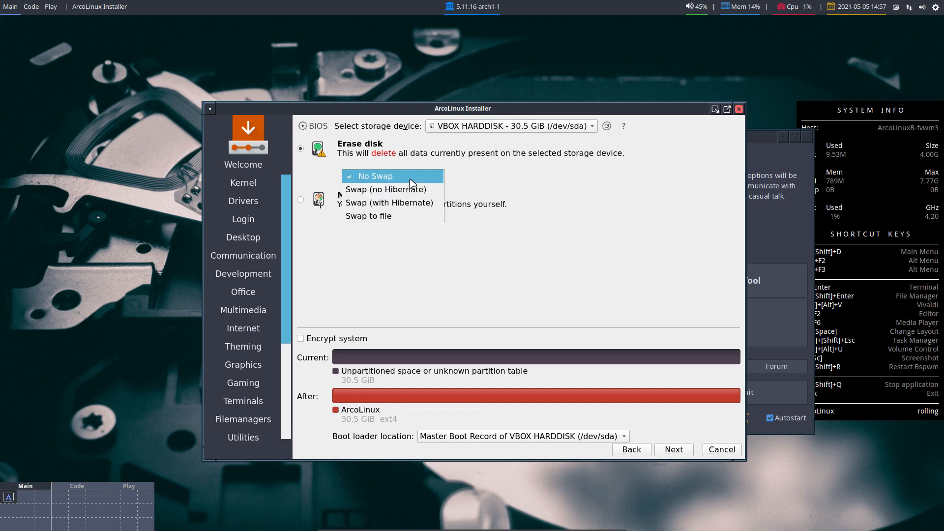
left_click(412, 196)
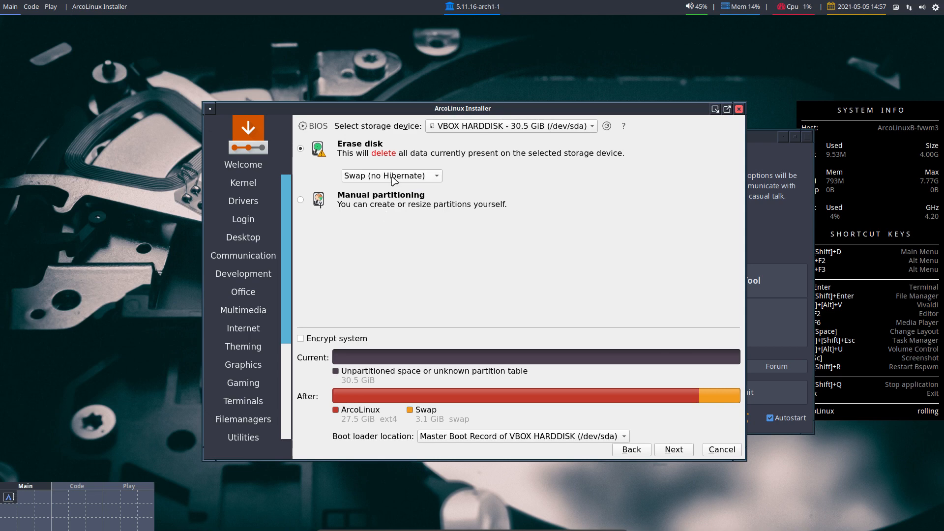
left_click(393, 179)
left_click(393, 192)
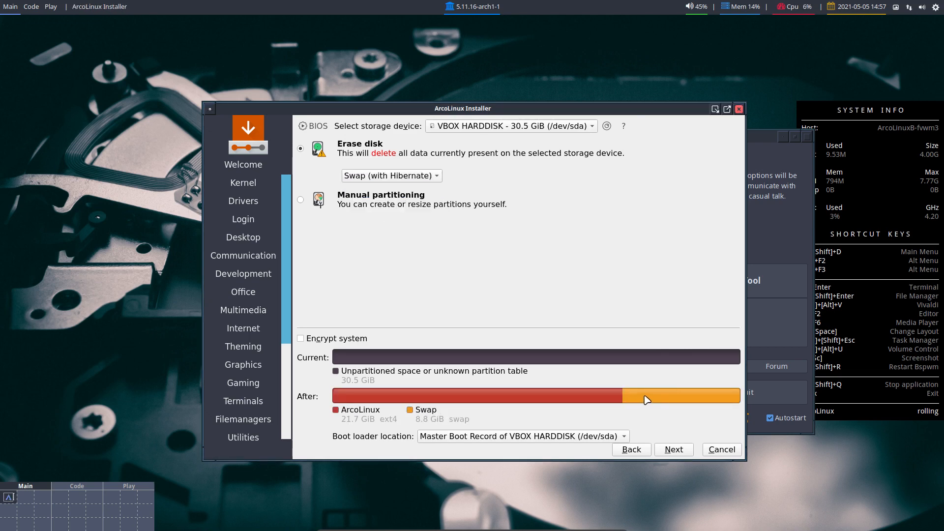
left_click(426, 177)
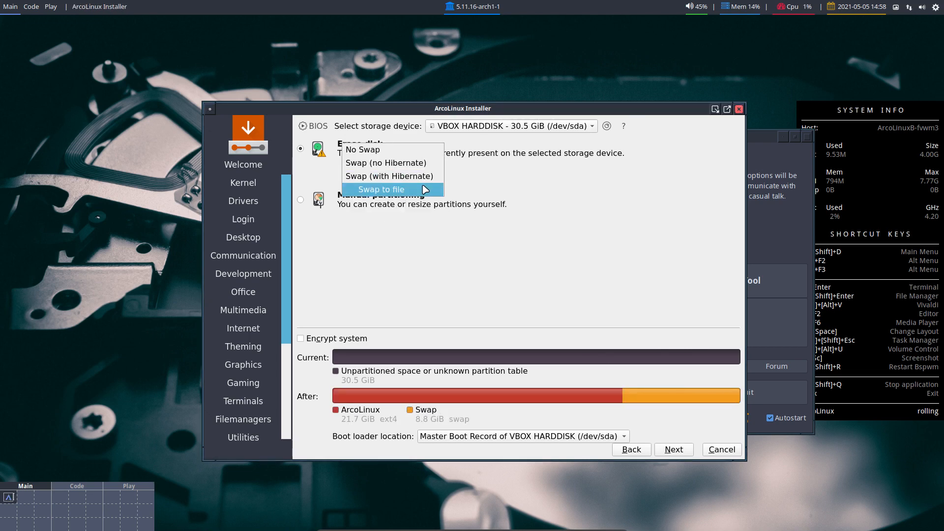
left_click(425, 190)
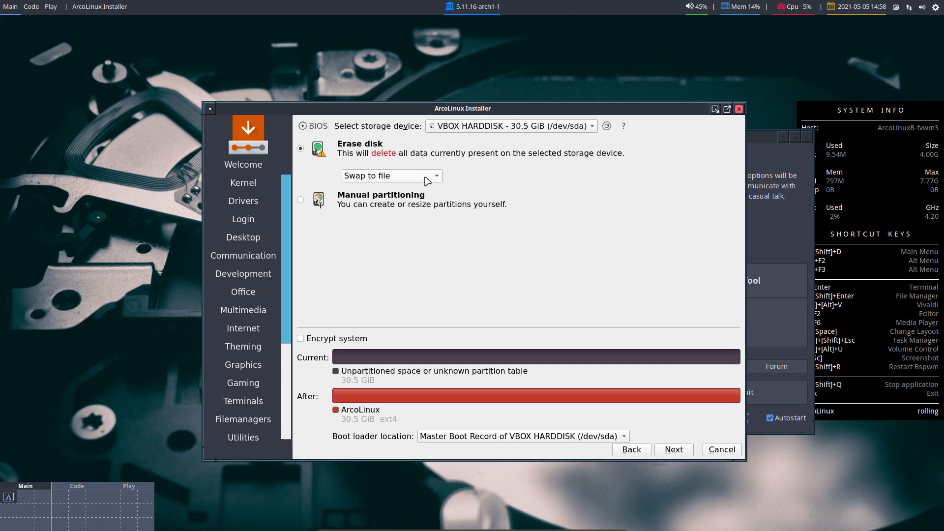
left_click(426, 177)
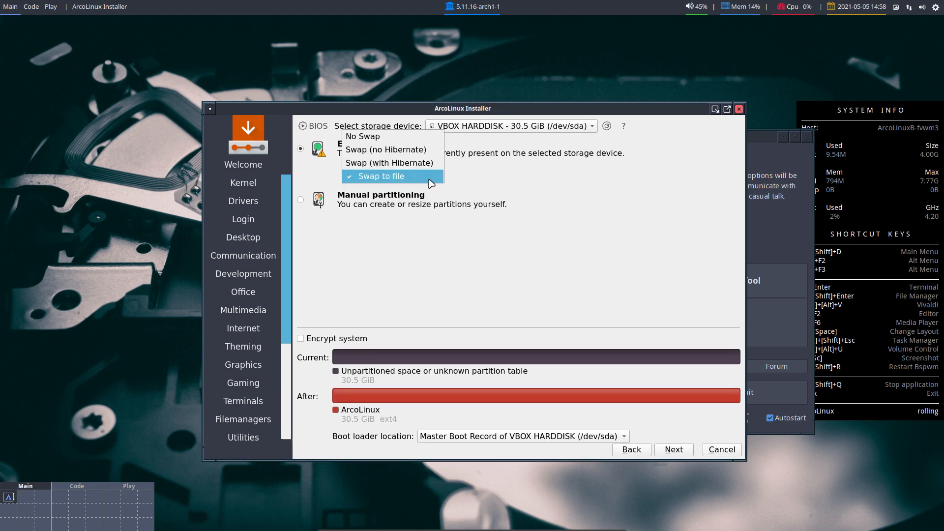
left_click(417, 139)
- Enter the user's full name, login name and account password on the Users page
left_click(674, 449)
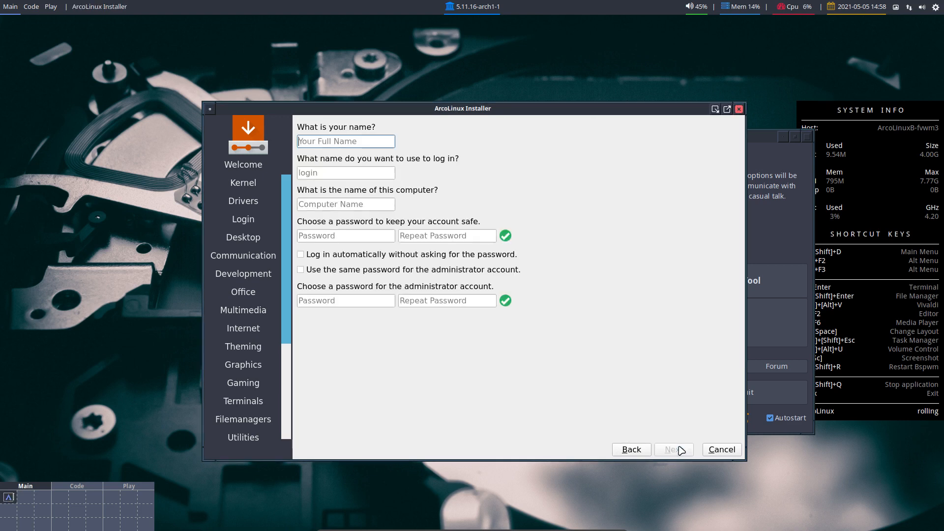
key("Tab")
key("Tab")
key("Tab")
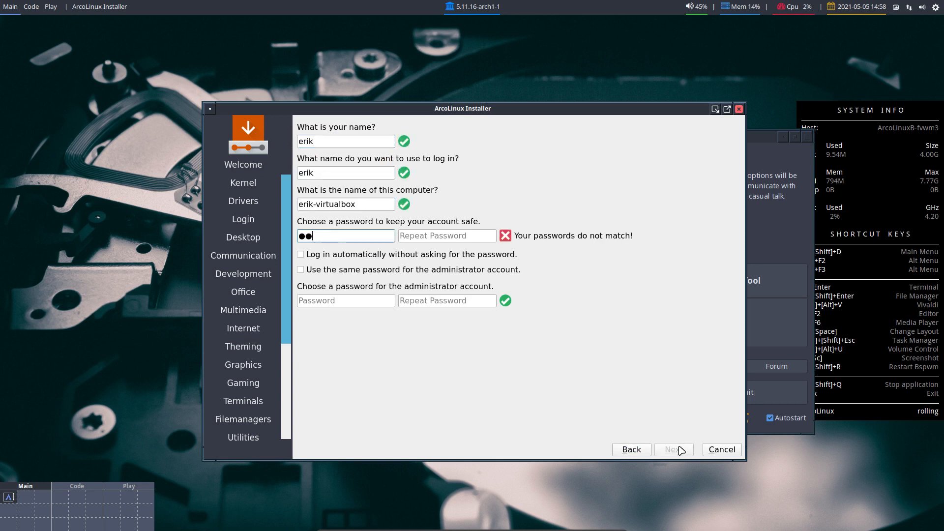
key("Tab")
key("Tab")
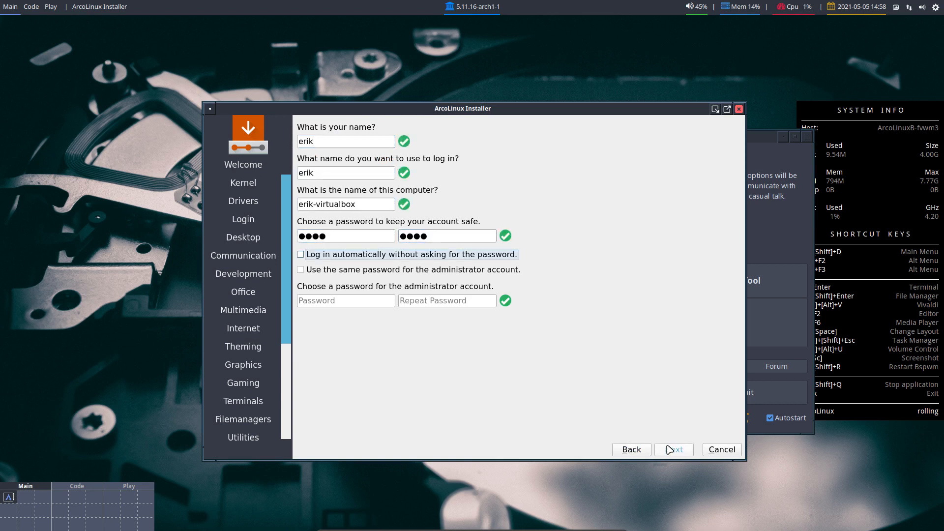
- Enable automatic login and reuse the password for the administrator, then start the installation
left_click(414, 255)
left_click(413, 271)
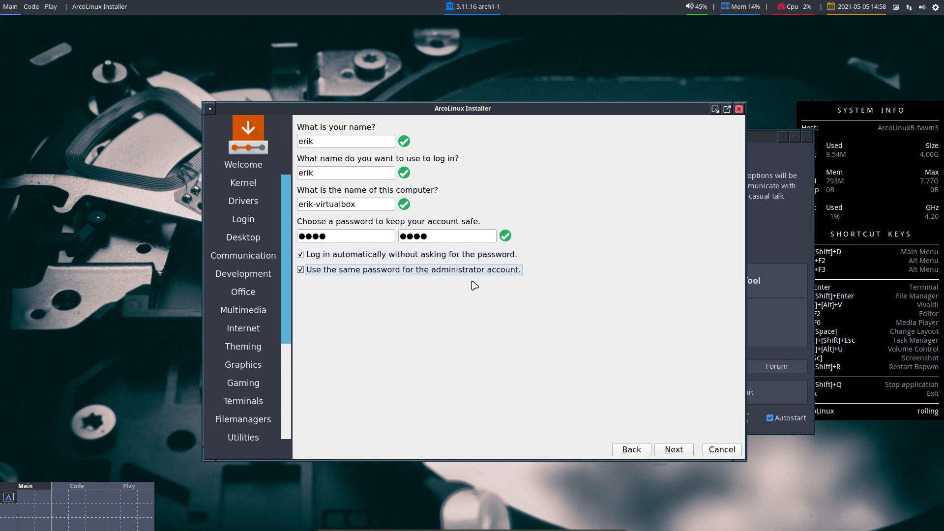
left_click(678, 450)
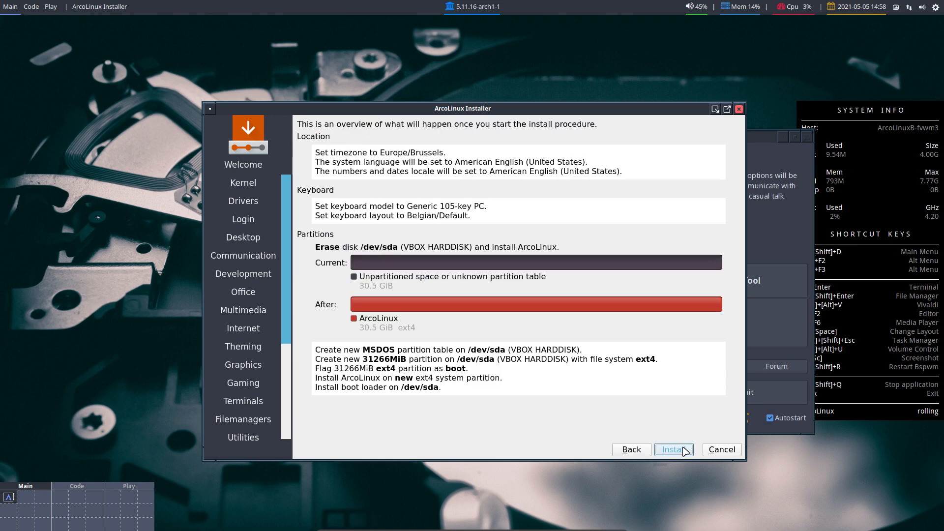
left_click(684, 450)
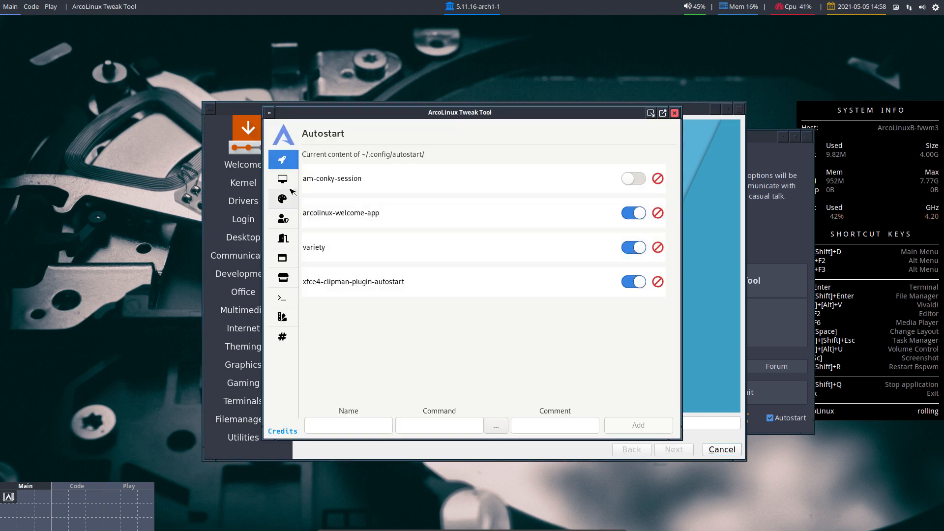
- Check the desktop list on Tweak Tool's Desktop Installer page without choosing one, then close Tweak Tool
left_click(283, 179)
left_click(394, 177)
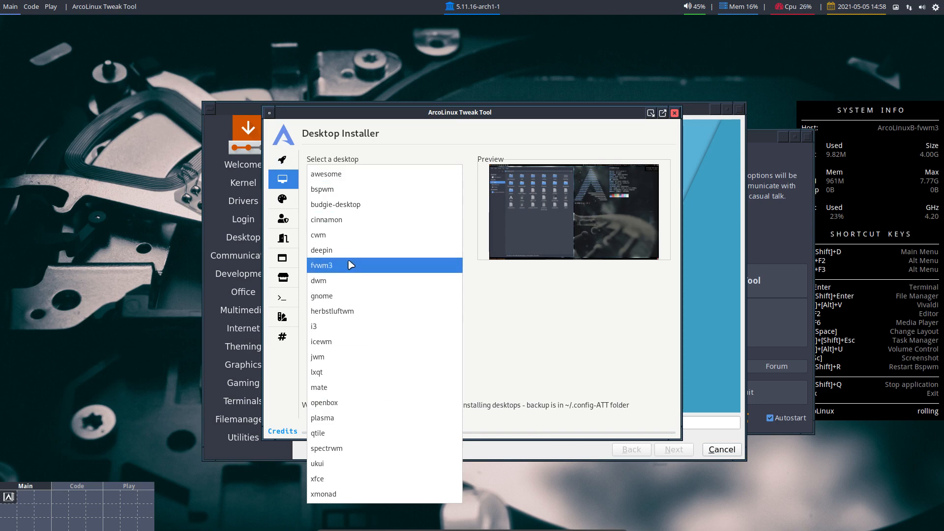
left_click(562, 309)
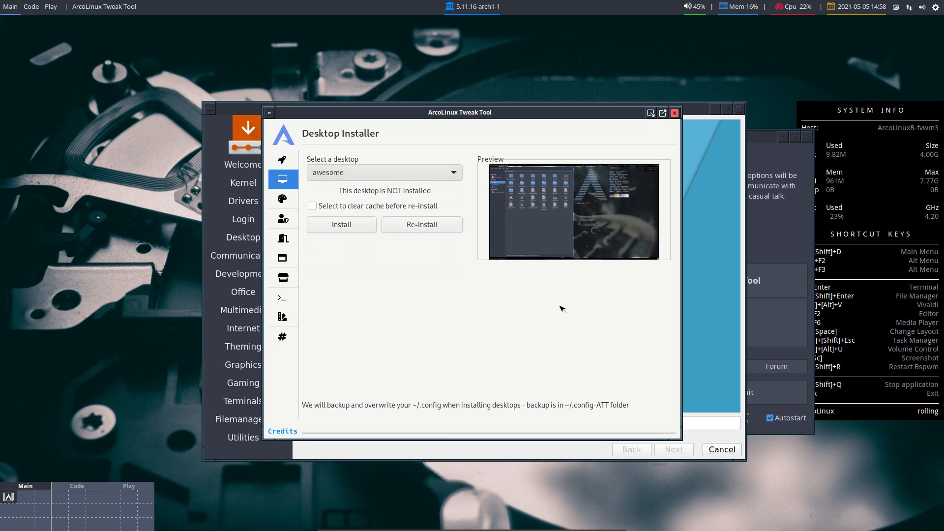
left_click(675, 113)
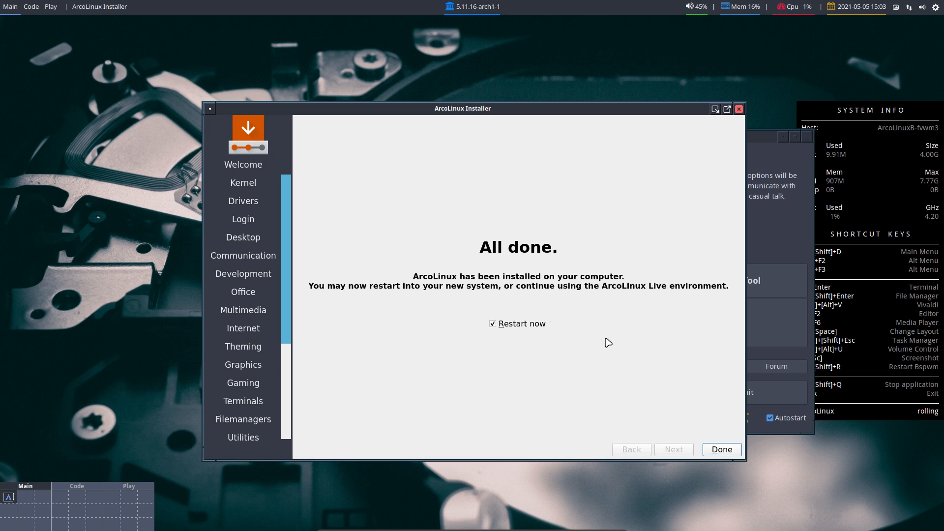
- Finish the installer on the All done page with Restart now left ticked
left_click(722, 450)
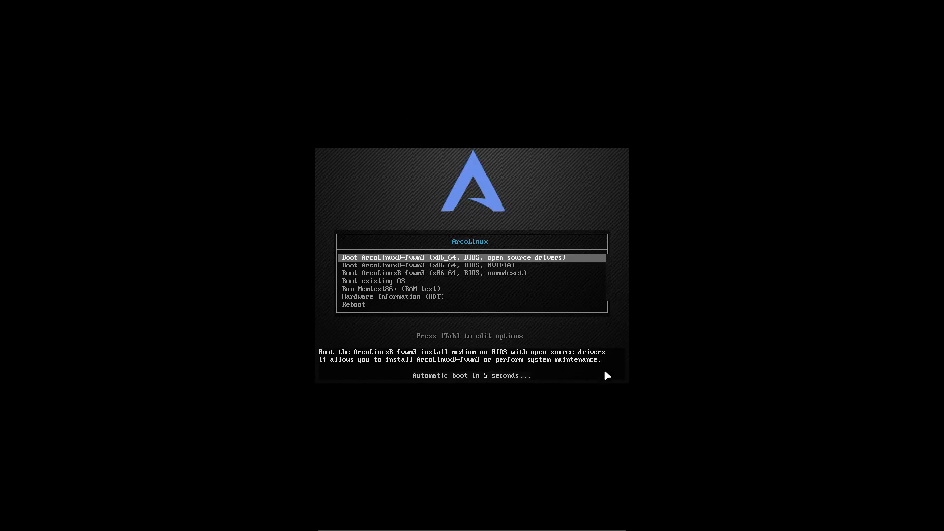
- Choose 'Boot existing OS' in the boot menu, then start the ArcoLinux Linux GRUB entry
key("Down")
key("Down")
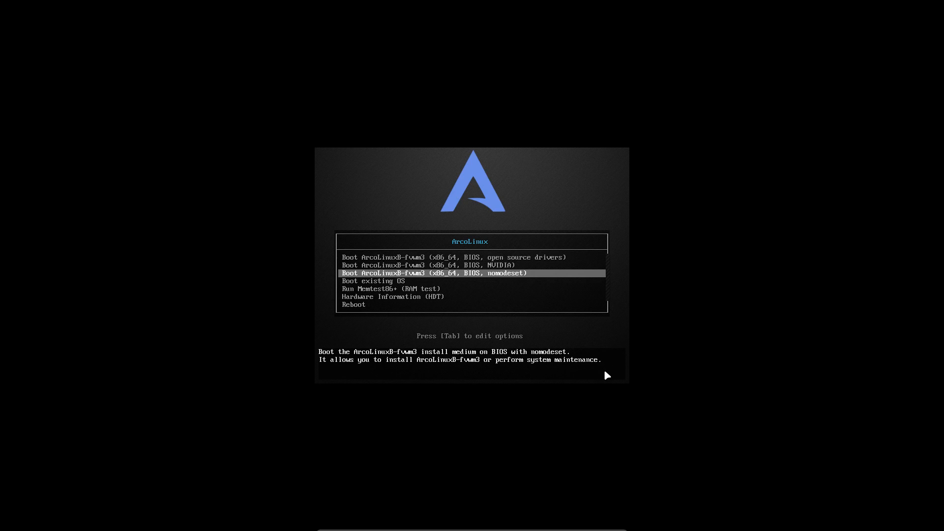
key("Down")
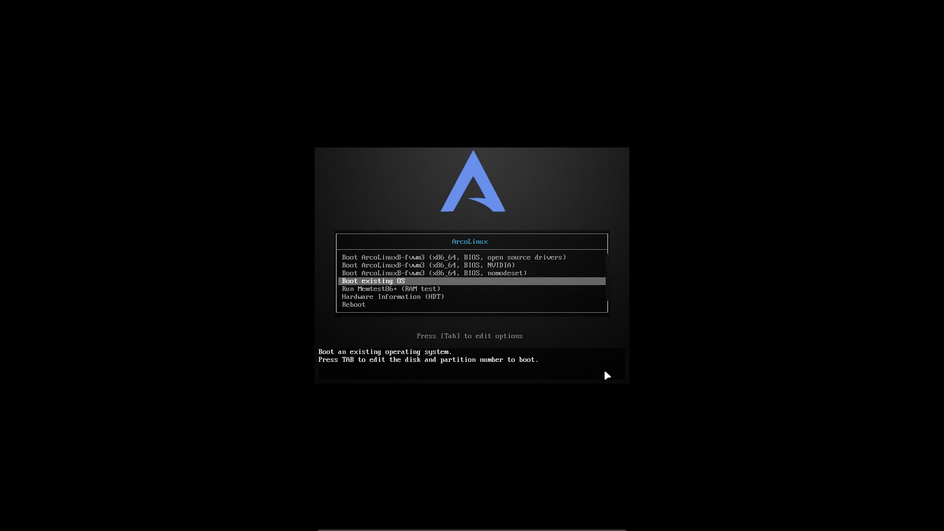
key("Return")
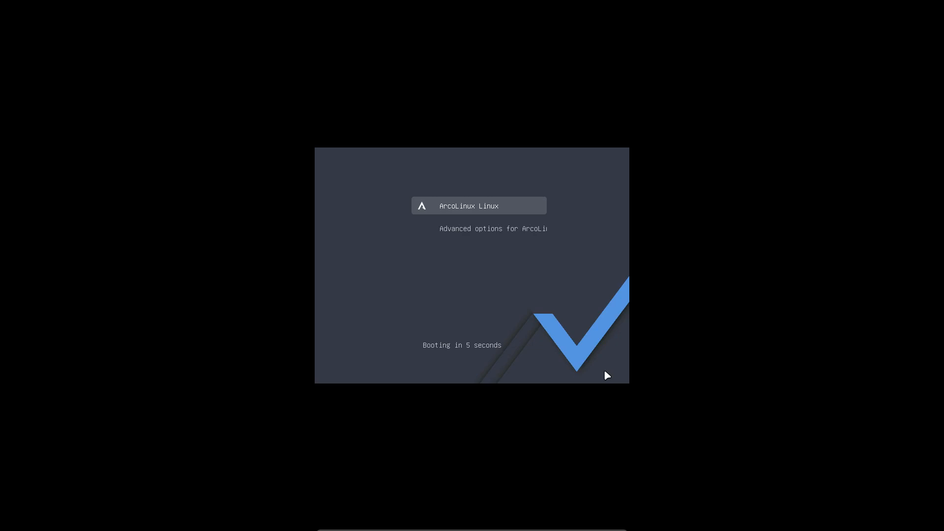
key("Return")
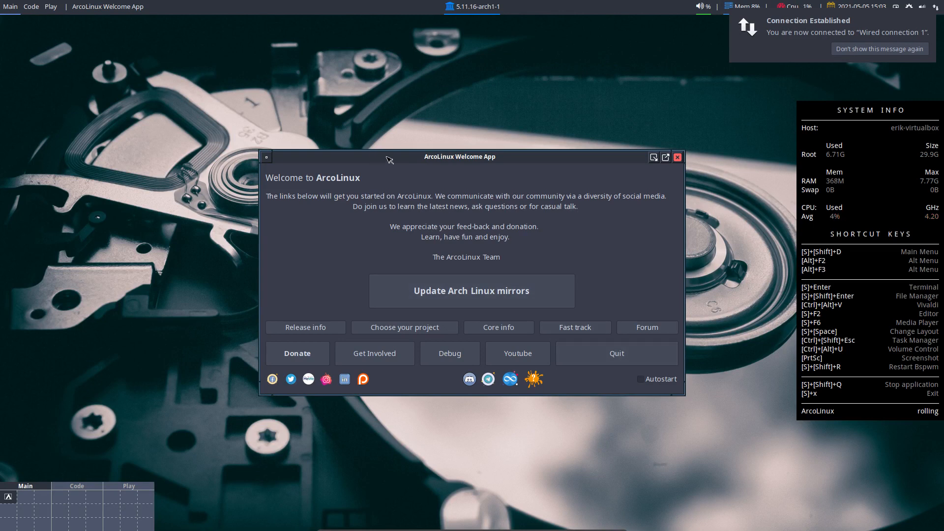
- Move the Welcome App window higher on screen and quit it
left_click_drag(389, 160, 392, 104)
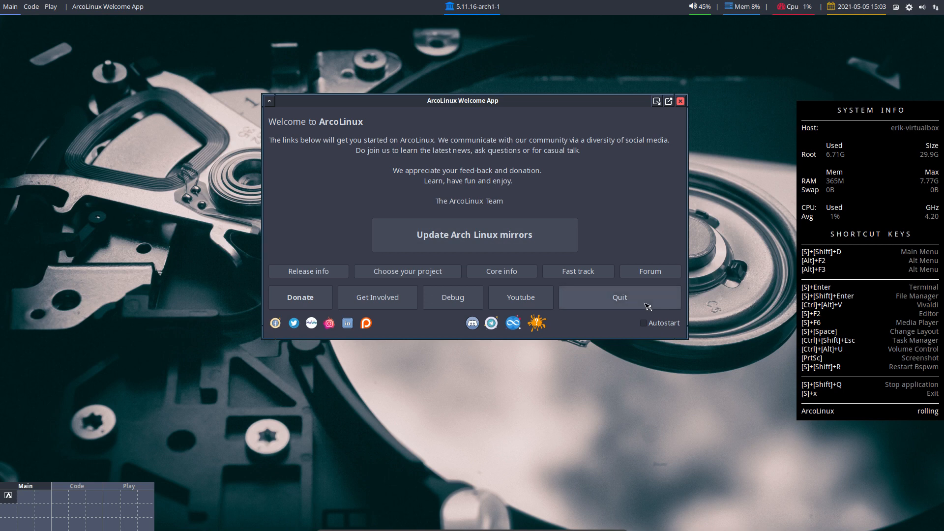
left_click(639, 301)
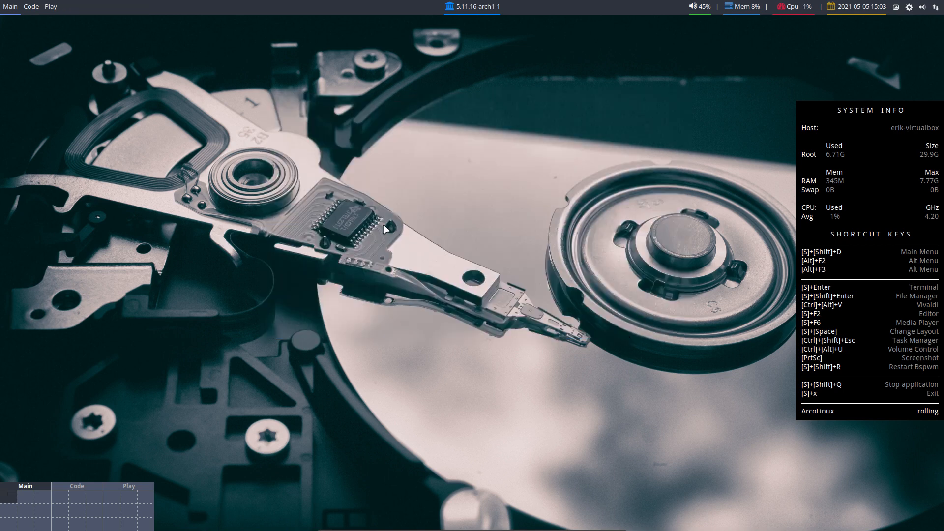
- Open a terminal with Super+Enter and the file manager with Super+Shift+Enter
key("super+Return")
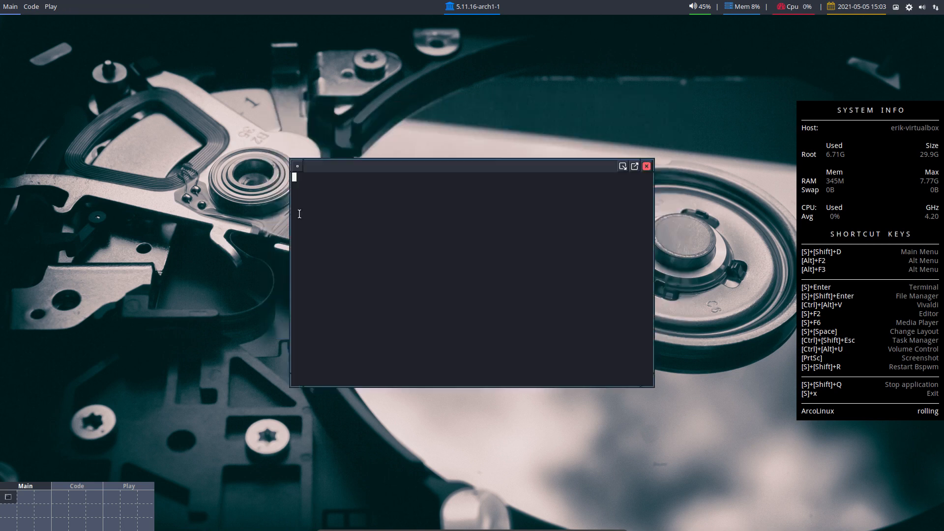
key("super+shift+Return")
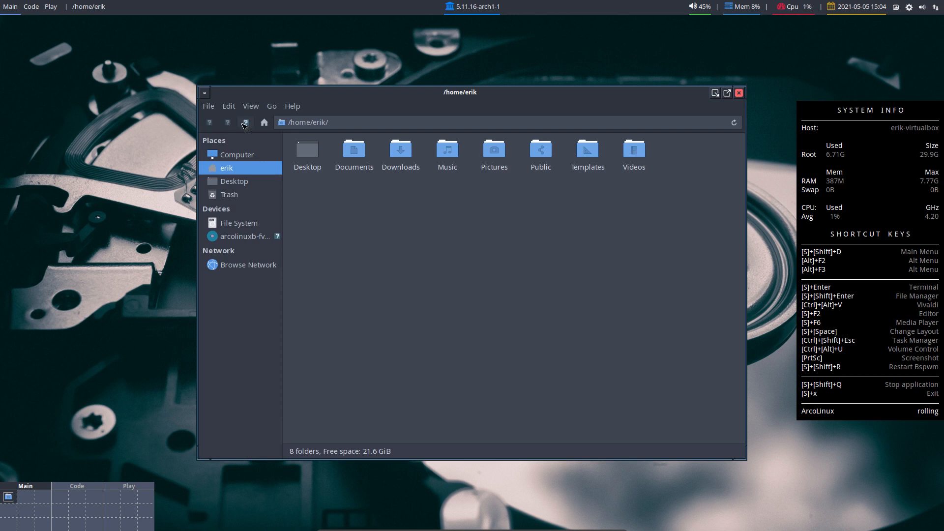
- Look through Thunar's File and Edit menus, then close Thunar and the terminal
left_click(255, 108)
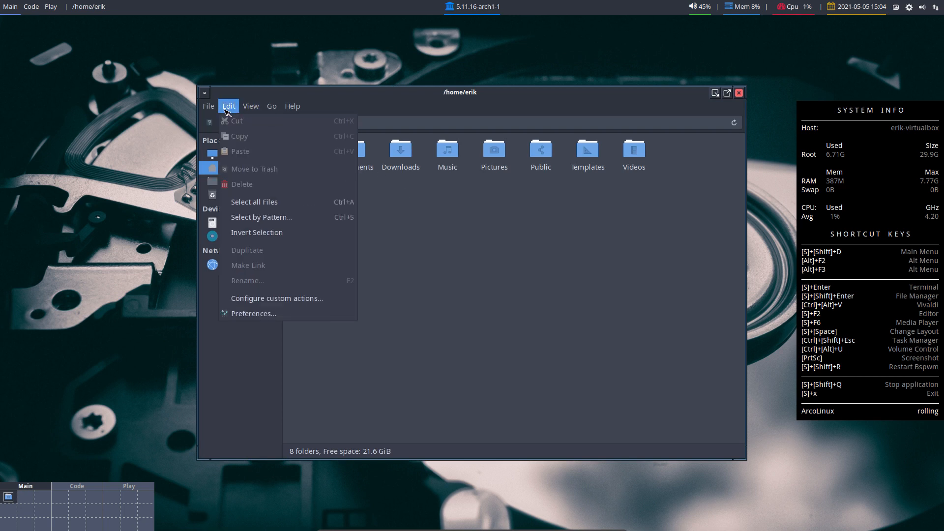
mouse_move(218, 109)
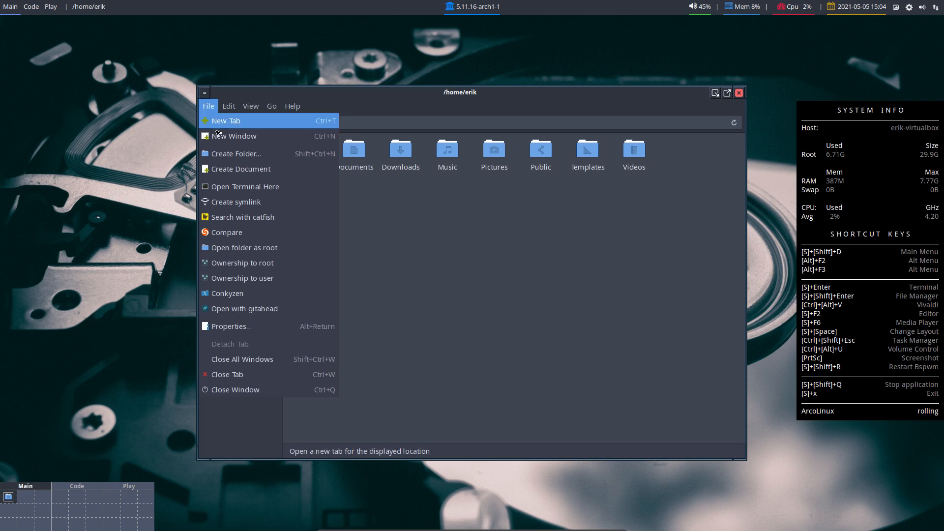
left_click(399, 301)
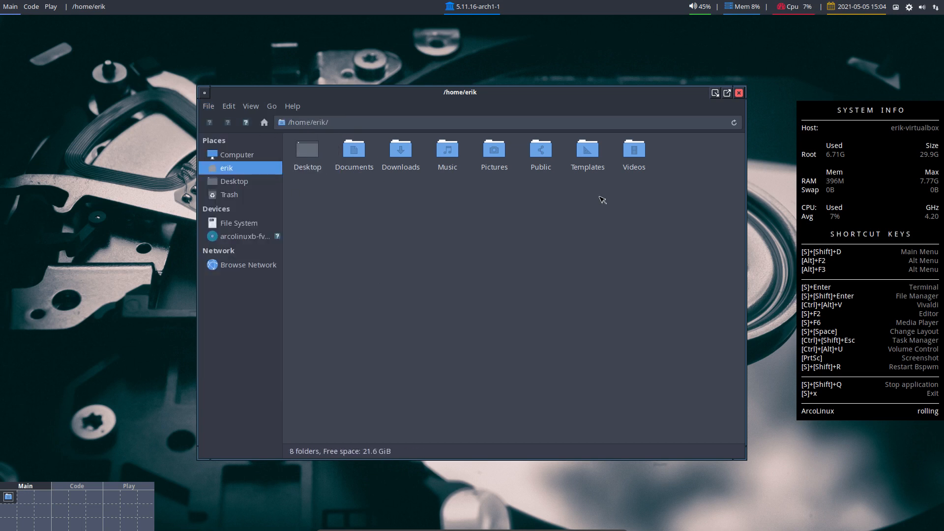
left_click(738, 93)
left_click(646, 166)
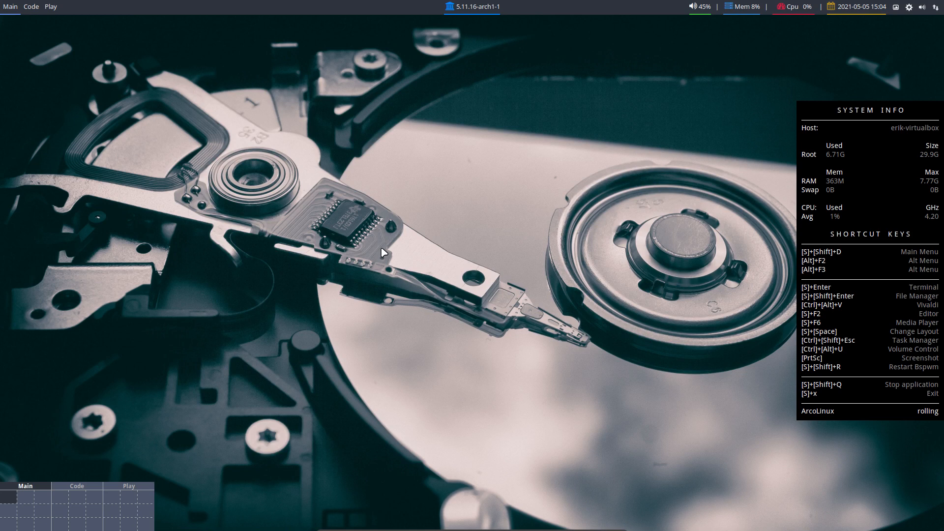
- Reopen and close Thunar, then drag a new Thunar window off to the next desktop
key("super+shift+Return")
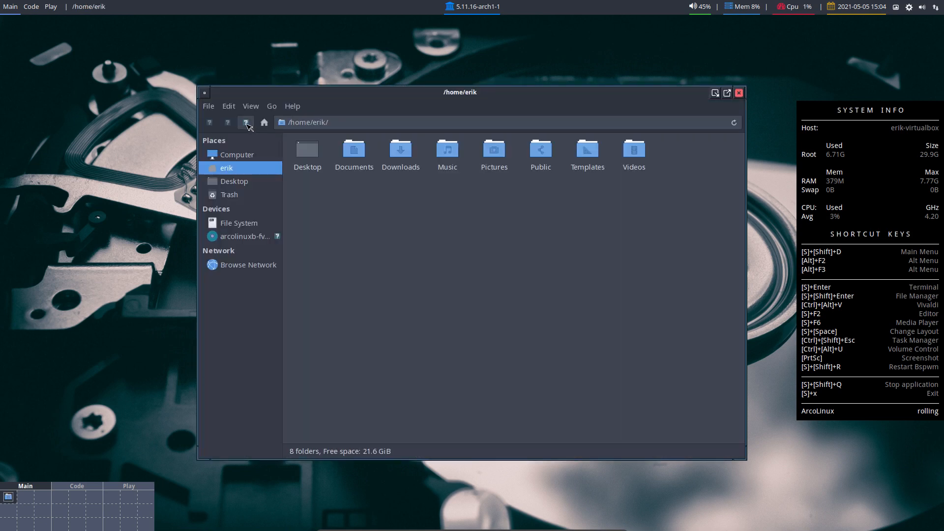
left_click(739, 94)
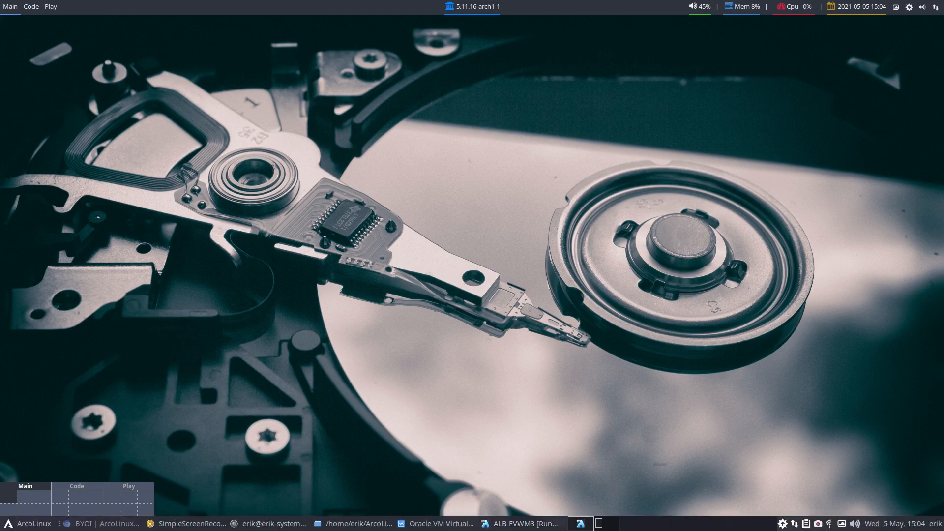
key("super+shift+Return")
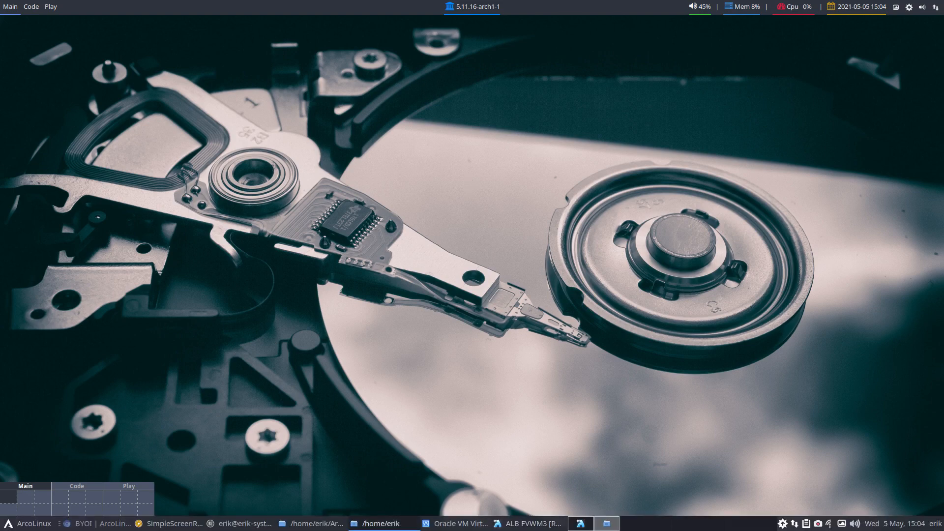
left_click_drag(943, 132, 388, 132)
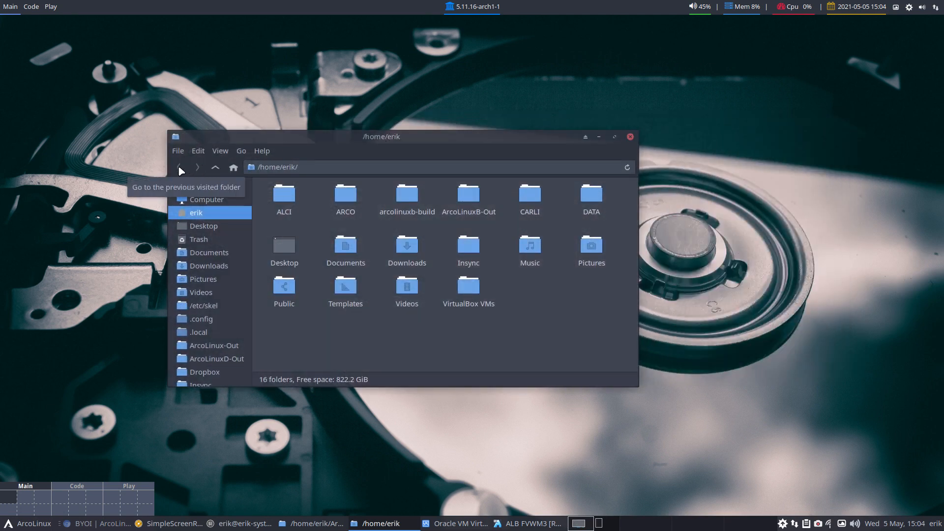
left_click_drag(377, 133, 943, 134)
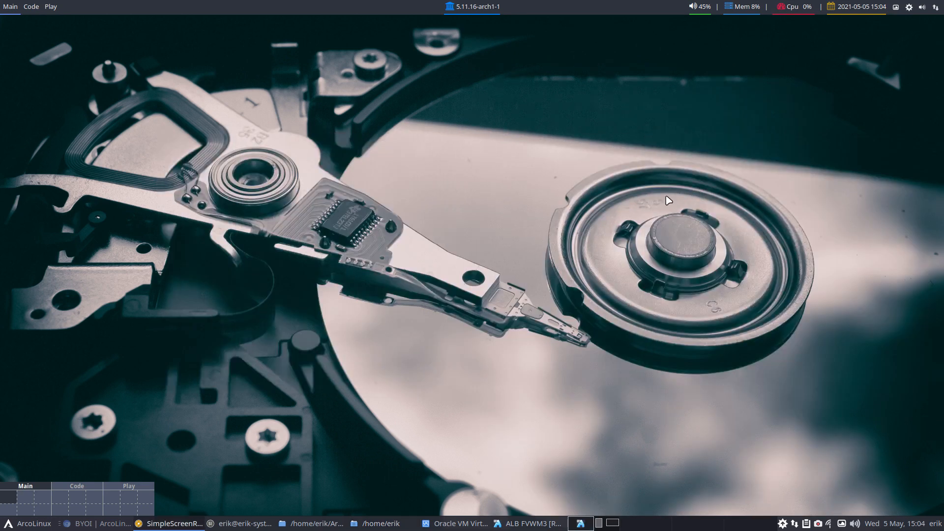
- Open the FVWM3 root menu, browse the XDG Menu, and close it without launching anything
left_click(401, 188)
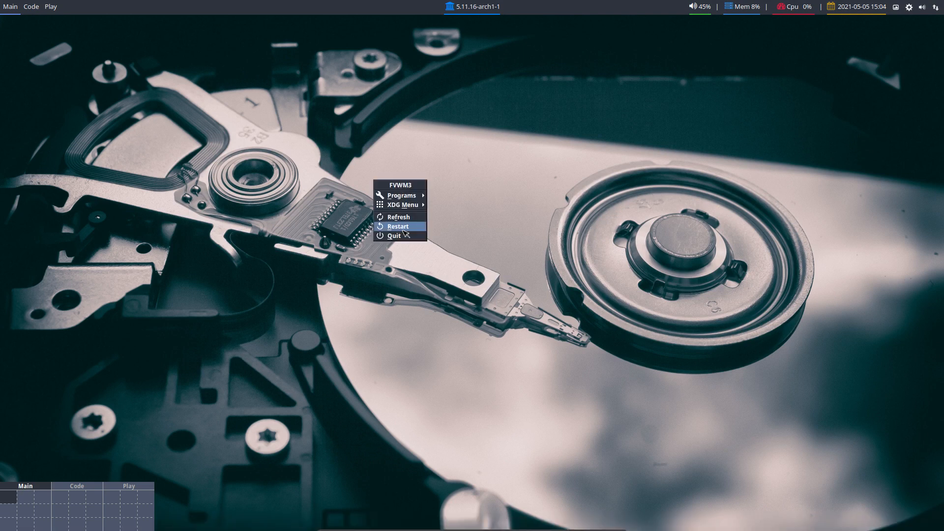
left_click(352, 296)
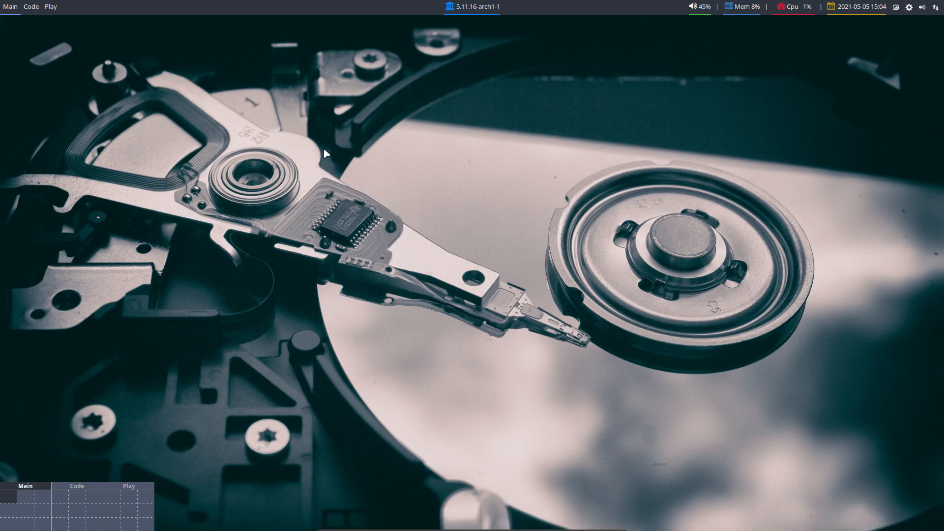
key("alt+space")
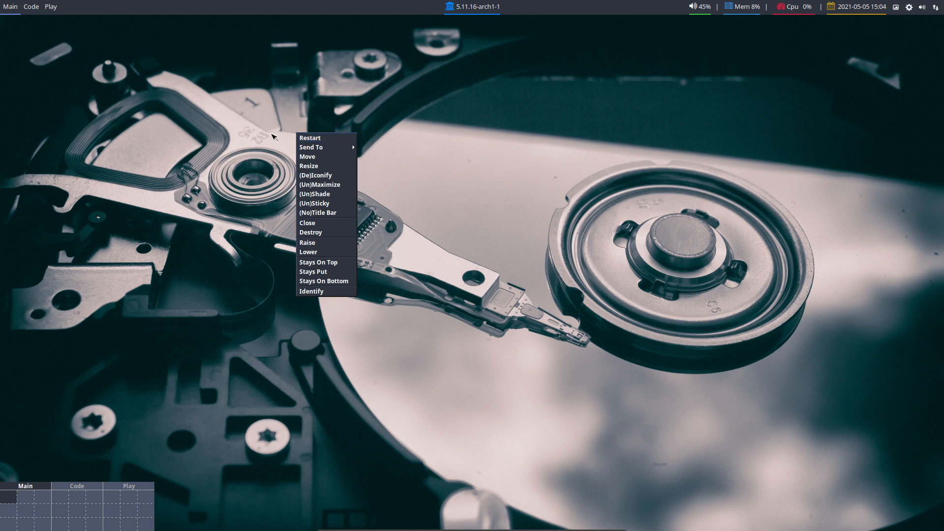
left_click(274, 139)
left_click(271, 141)
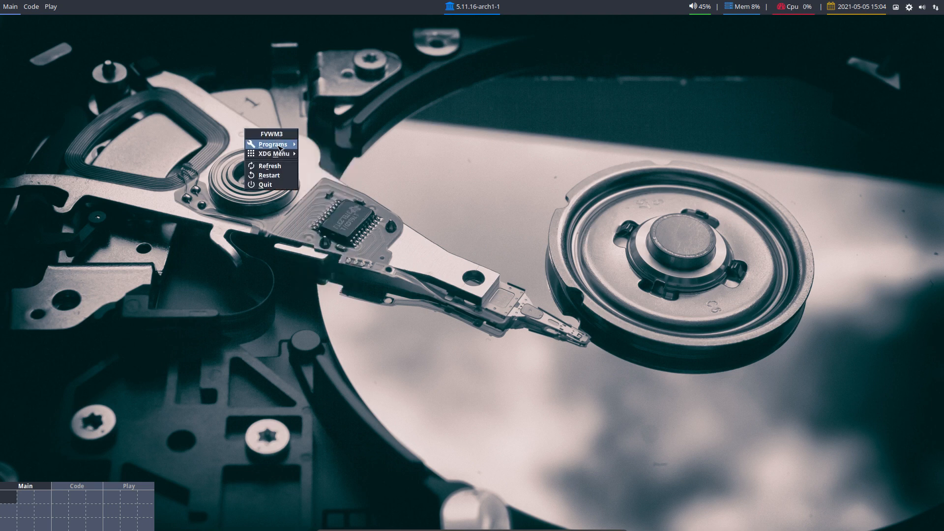
mouse_move(273, 157)
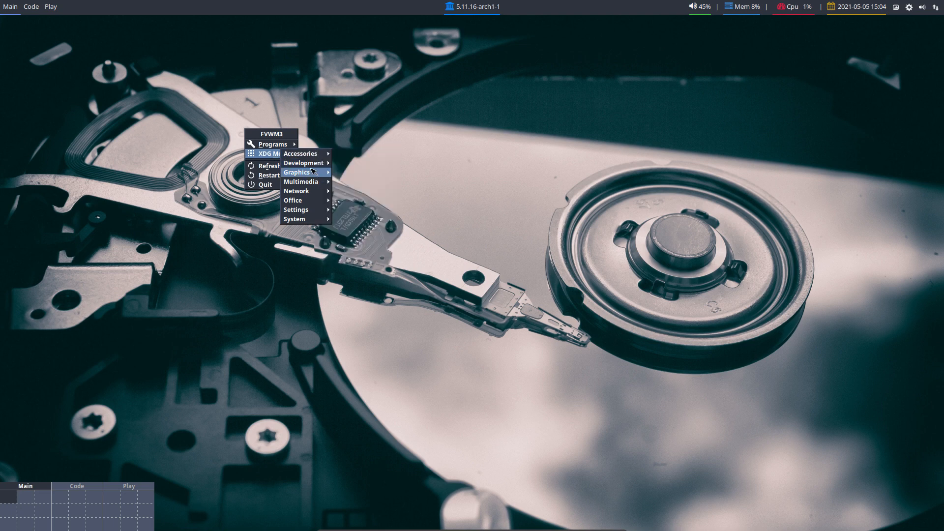
mouse_move(311, 210)
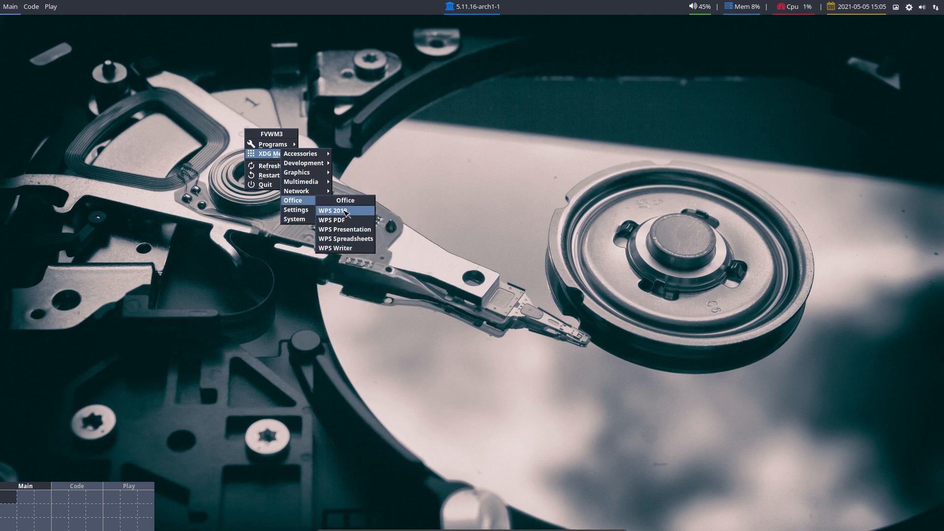
left_click(347, 212)
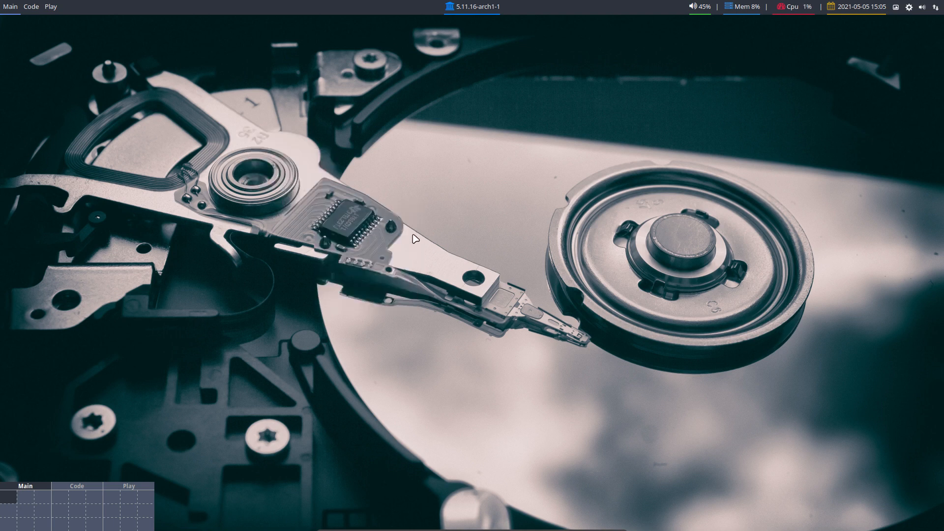
- Reopen the root menu and show the XDG Menu's Settings category
right_click(295, 185)
left_click(253, 183)
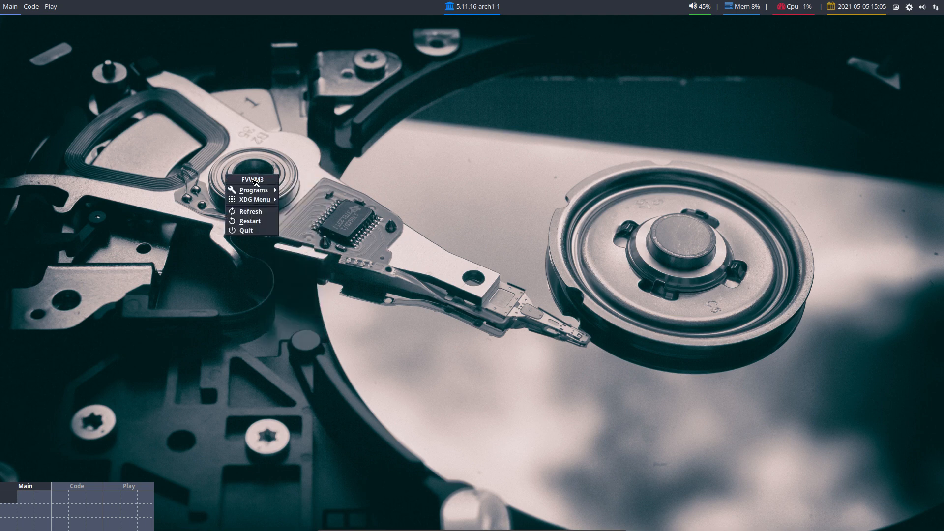
mouse_move(248, 191)
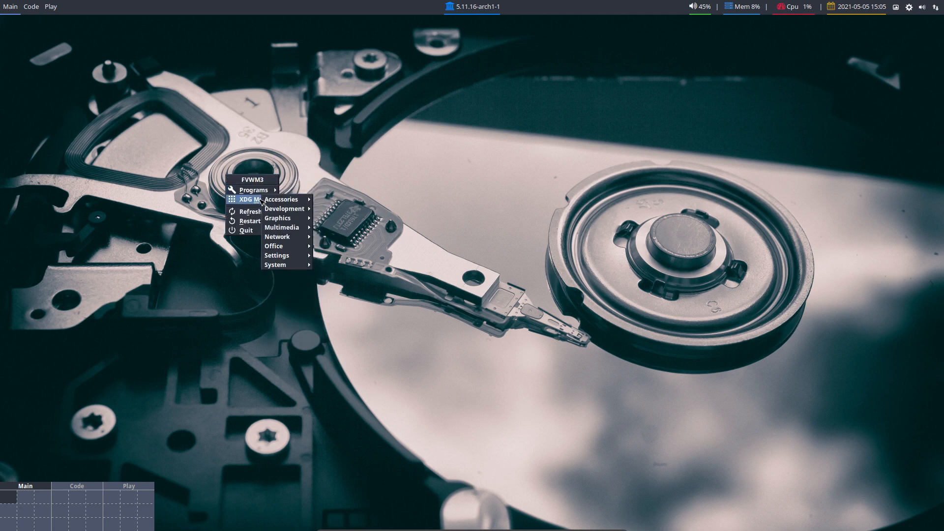
mouse_move(294, 253)
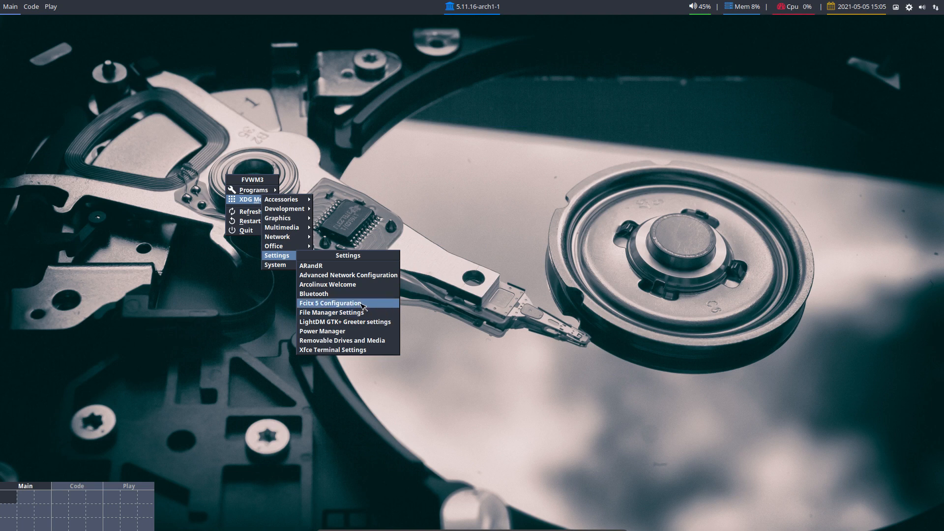
- Open and close Power Manager, then launch Disks from XDG Menu > Accessories
left_click(369, 334)
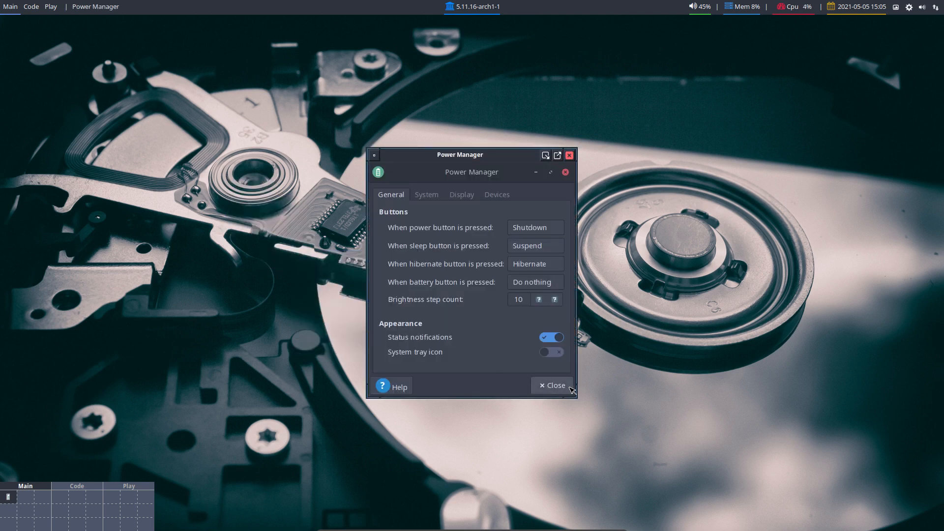
left_click(550, 386)
right_click(338, 208)
left_click(301, 189)
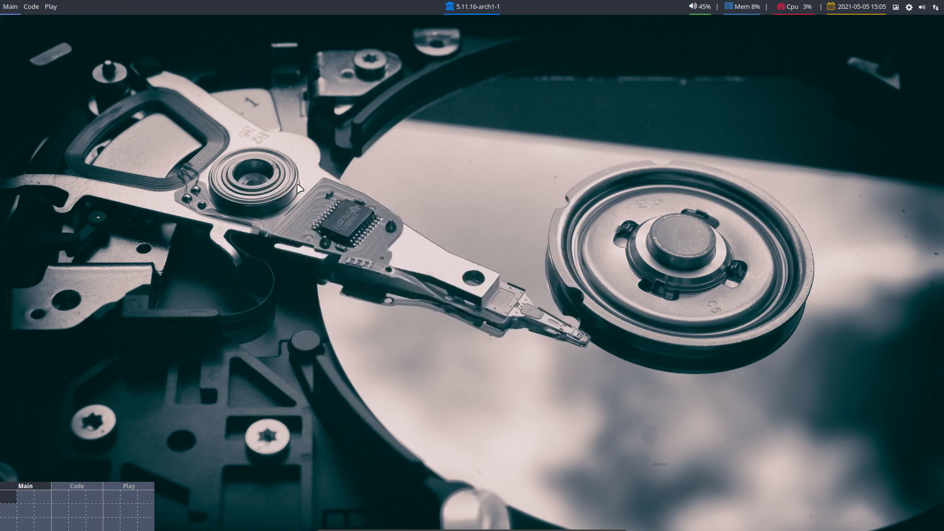
left_click(301, 189)
mouse_move(295, 205)
mouse_move(329, 211)
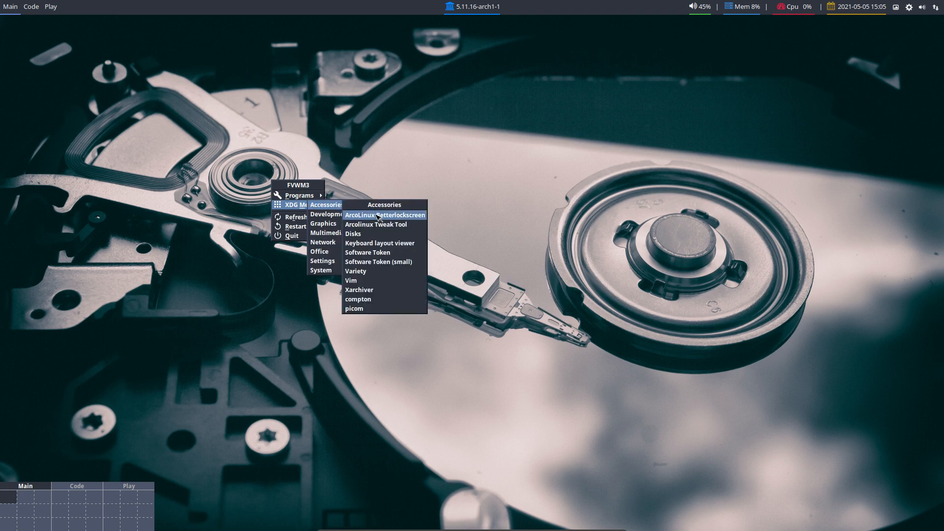
left_click(401, 235)
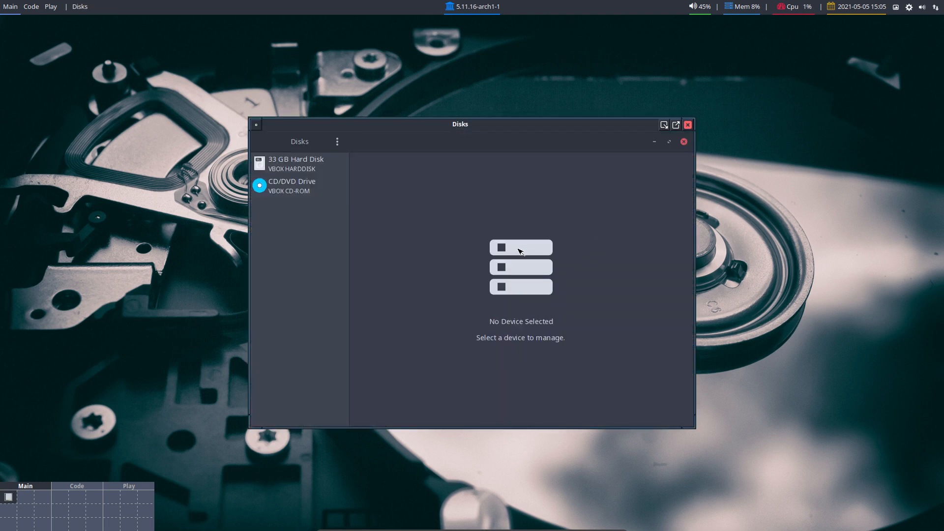
- View the 33 GB hard disk's details and Ext4 volume, then close Disks
left_click(296, 172)
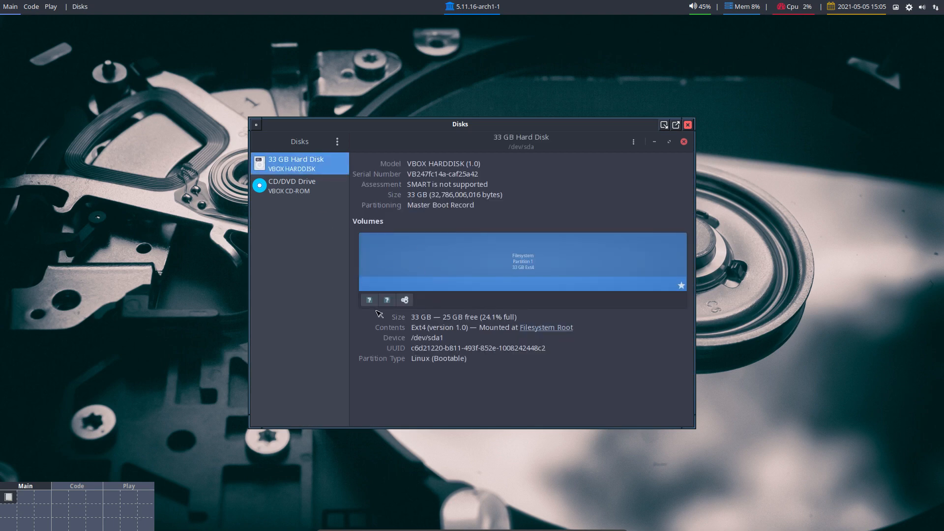
left_click(688, 126)
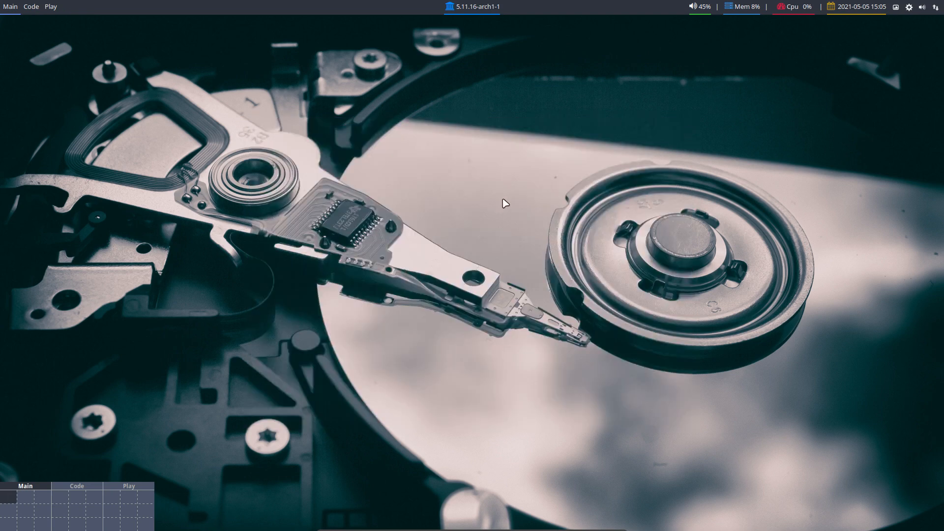
right_click(259, 209)
left_click(259, 196)
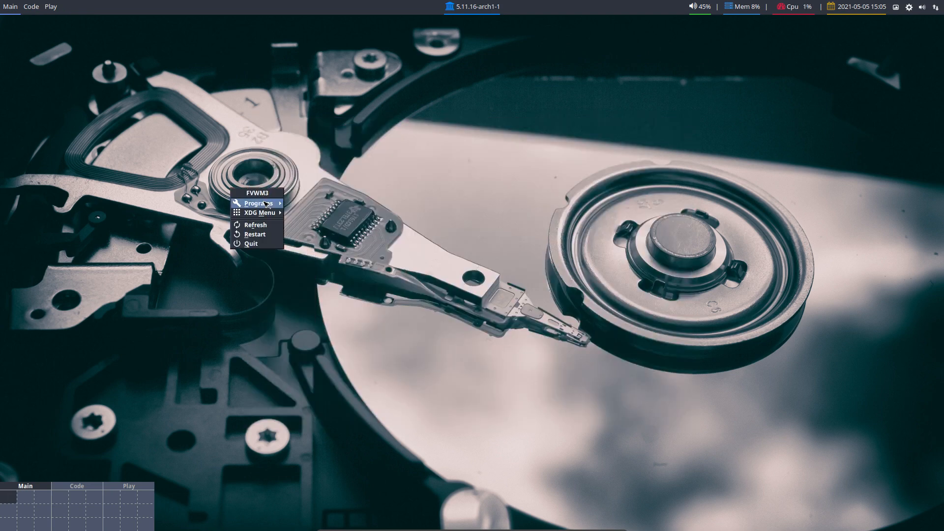
- Browse the XDG Menu categories, including the WPS Office apps under Office
mouse_move(261, 216)
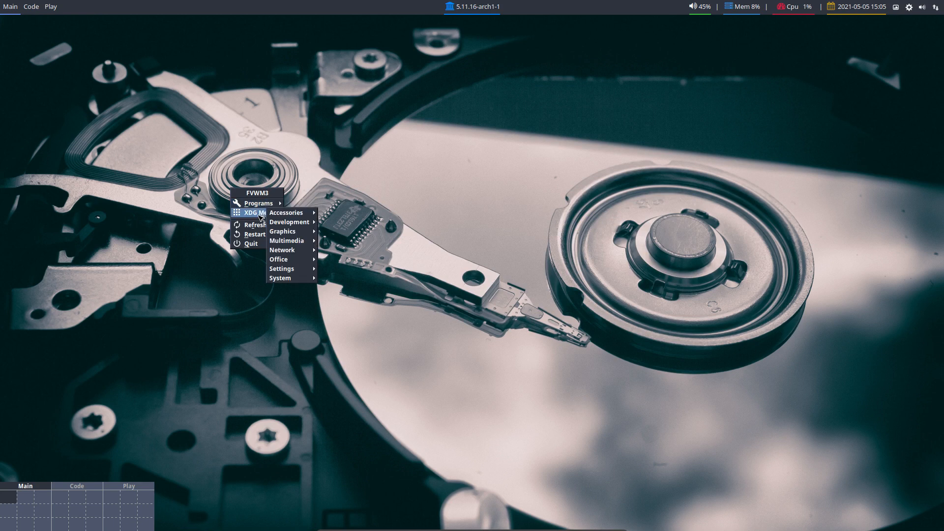
mouse_move(295, 226)
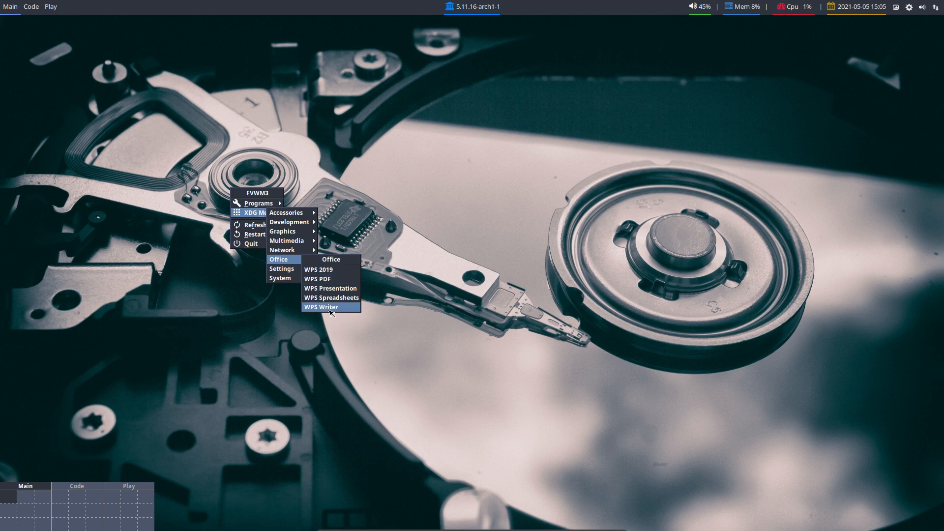
left_click(328, 307)
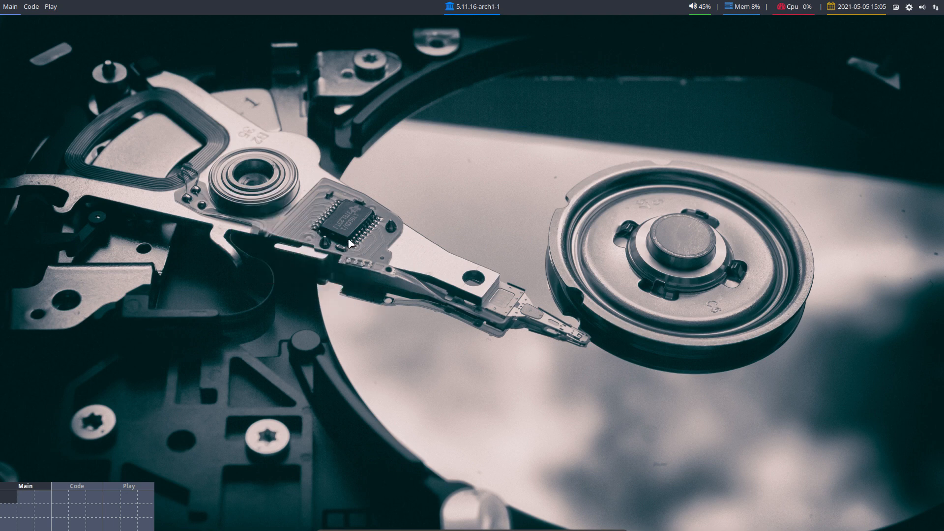
right_click(268, 214)
left_click(233, 196)
left_click(234, 198)
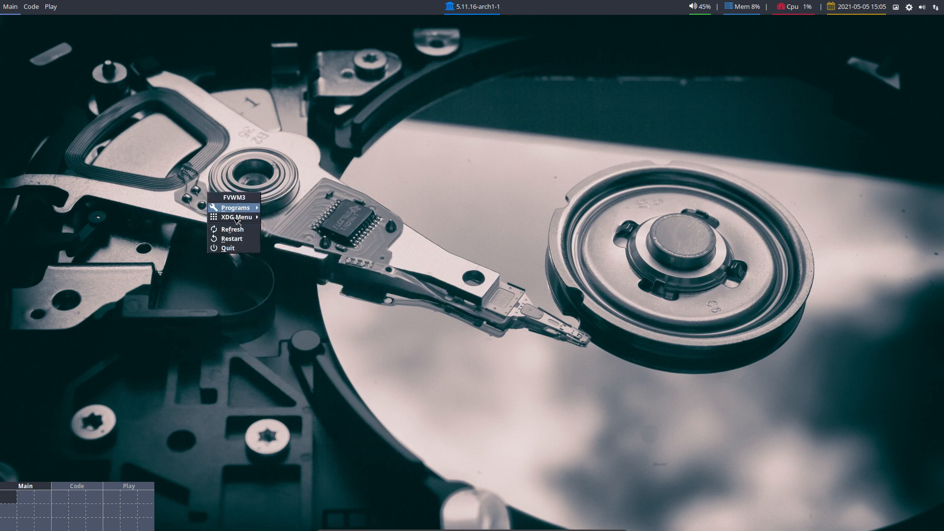
left_click(241, 222)
left_click(241, 222)
mouse_move(248, 241)
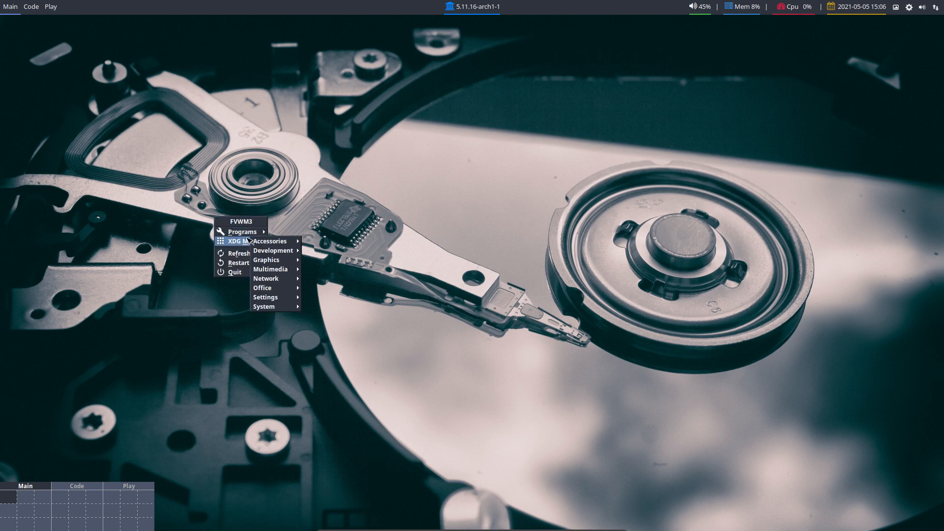
mouse_move(286, 291)
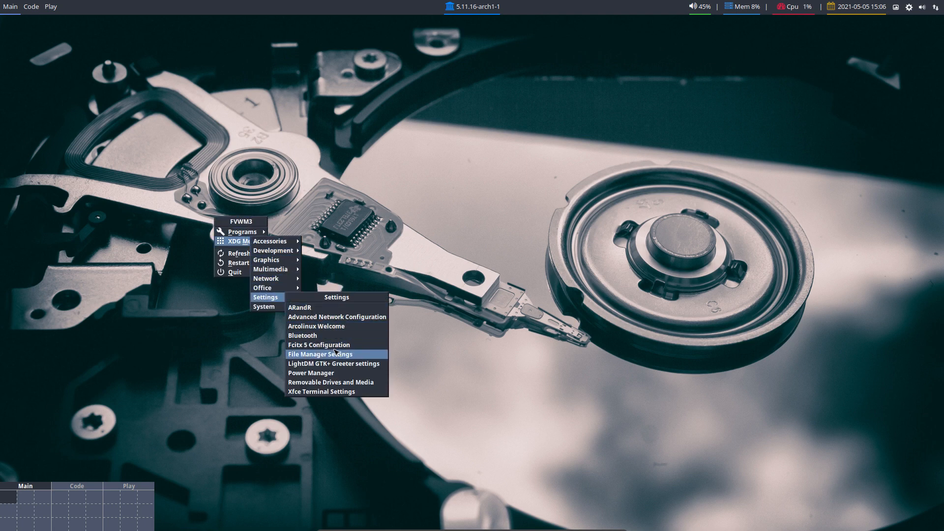
left_click(336, 346)
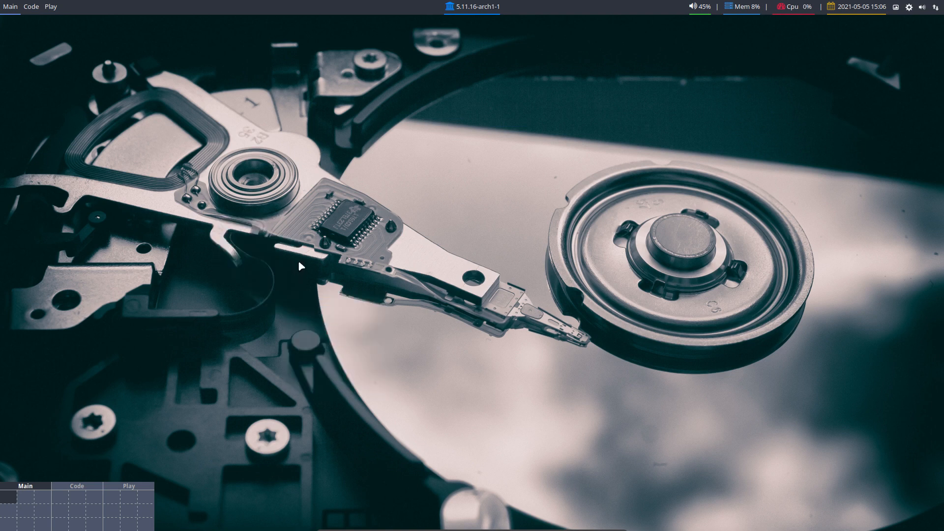
- Reopen the root menu and browse further XDG categories such as Settings and Network
left_click(266, 241)
mouse_move(269, 261)
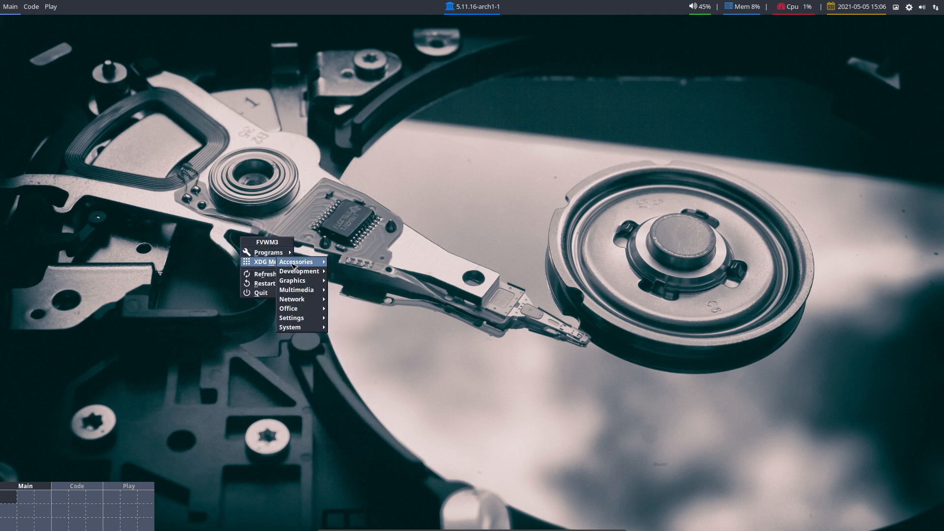
mouse_move(302, 318)
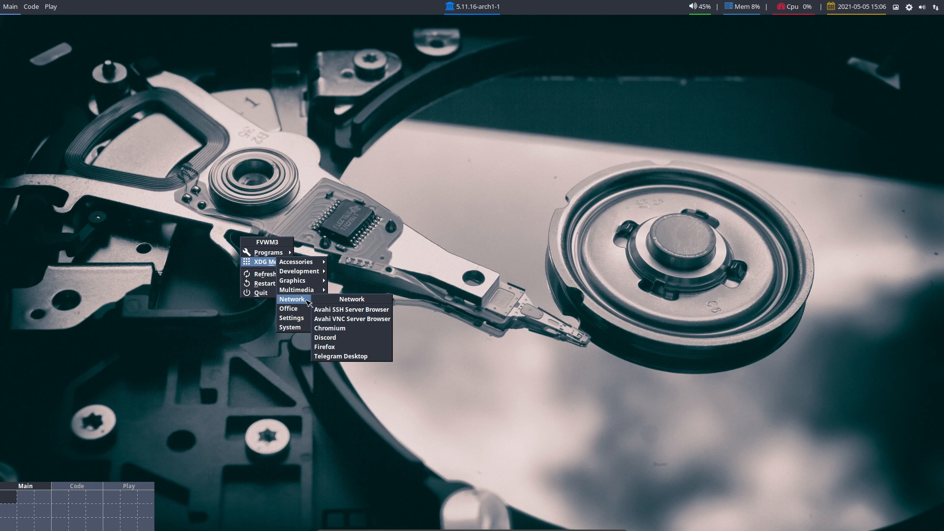
mouse_move(306, 283)
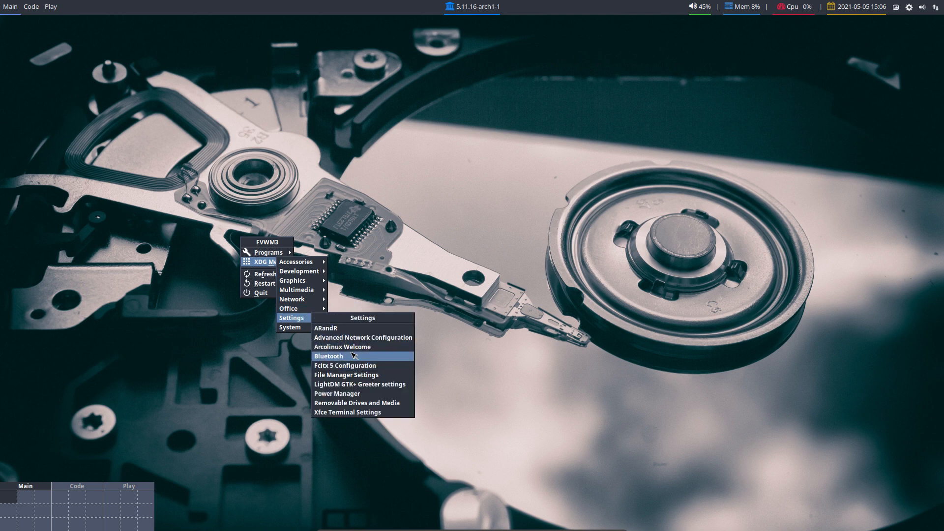
- Close the application menus and refresh the FVWM3 desktop configuration from the root menu
mouse_move(301, 311)
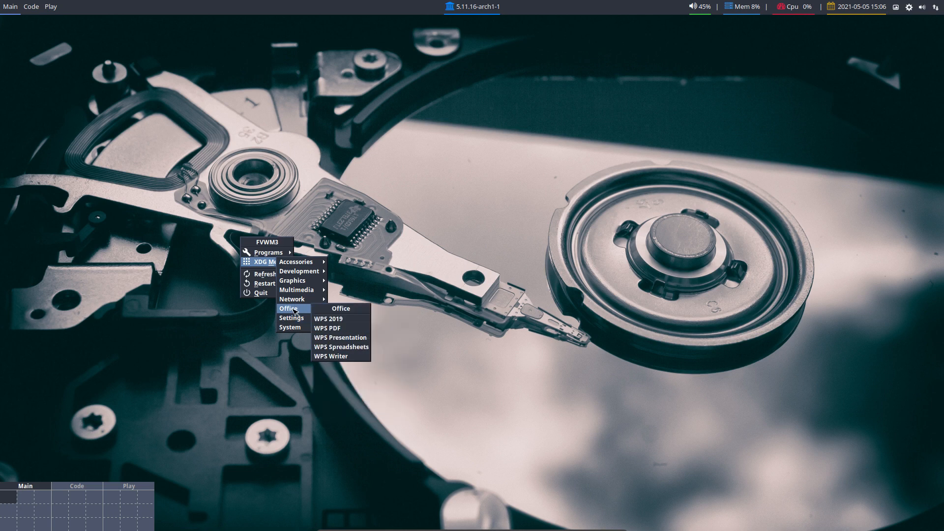
left_click(264, 274)
left_click(252, 266)
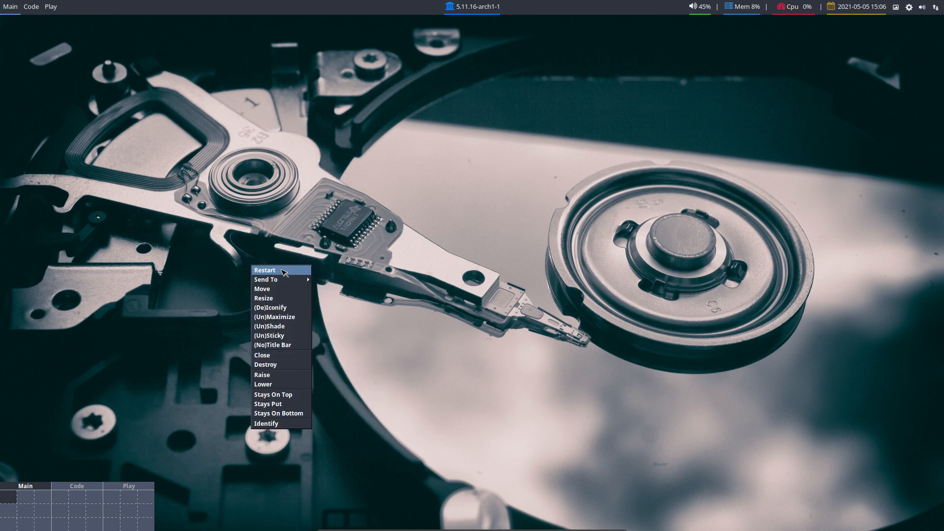
left_click(254, 266)
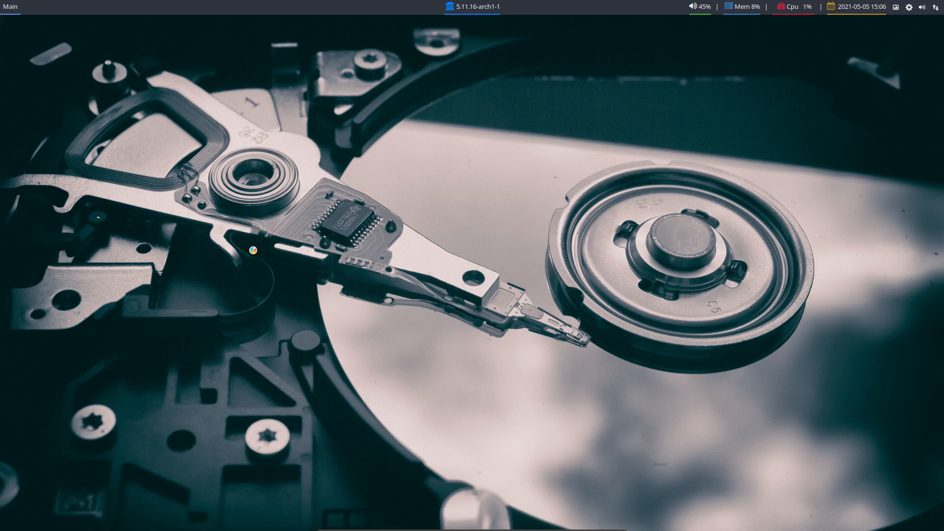
- Restart the FVWM3 window manager from the desktop root menu
middle_click(258, 255)
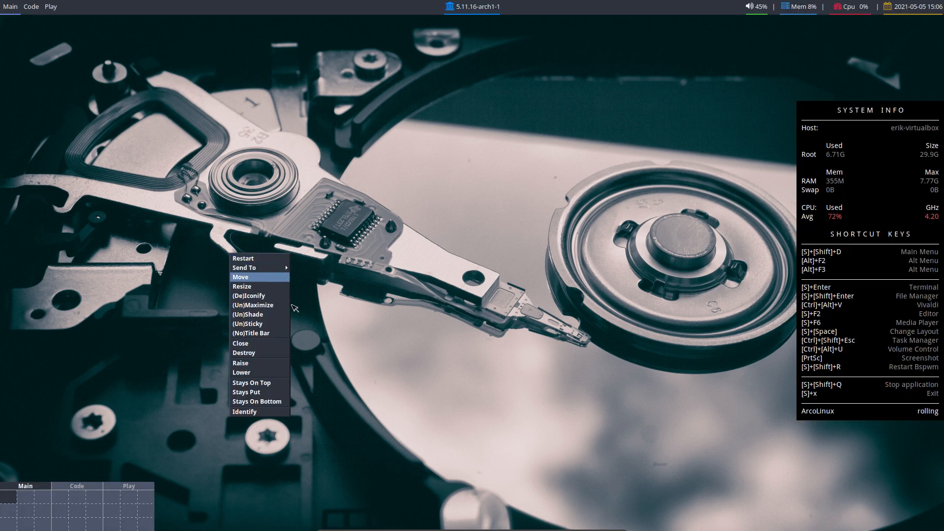
left_click(223, 318)
left_click(224, 319)
left_click(237, 365)
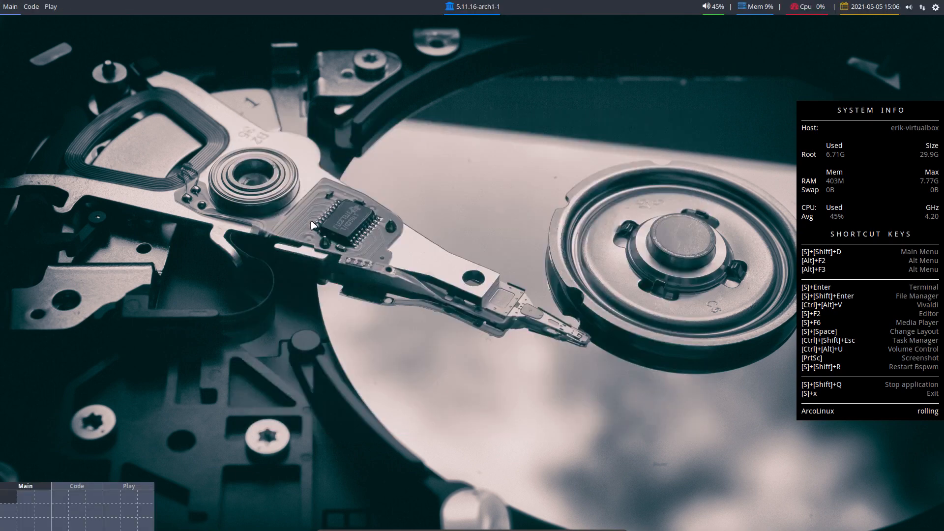
middle_click(272, 216)
left_click(236, 222)
left_click(236, 221)
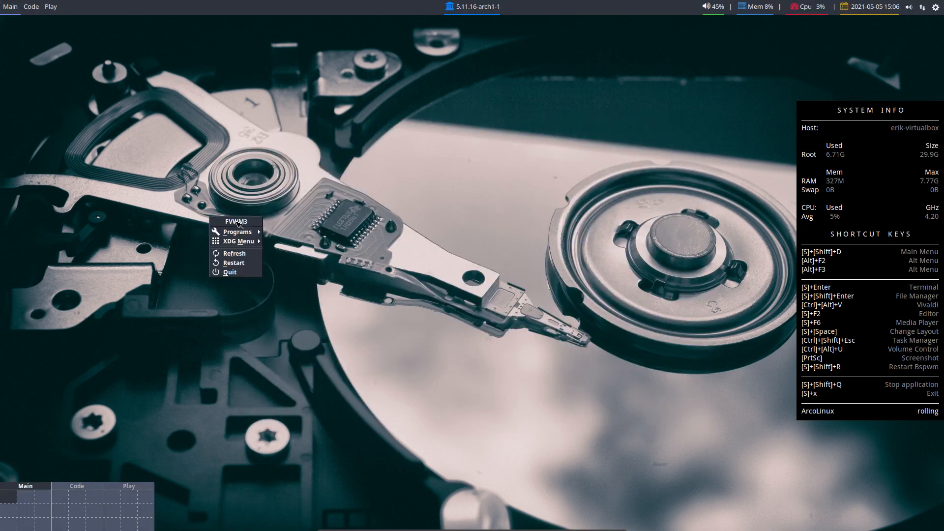
left_click(239, 233)
- Launch WPS Presentation from XDG Menu > Office, then switch through Code to the Play workspace
left_click(240, 233)
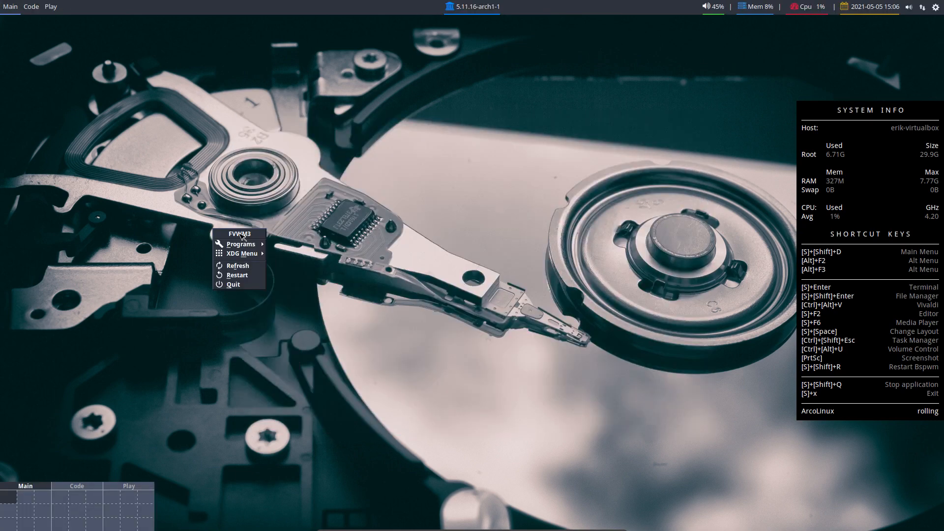
mouse_move(247, 245)
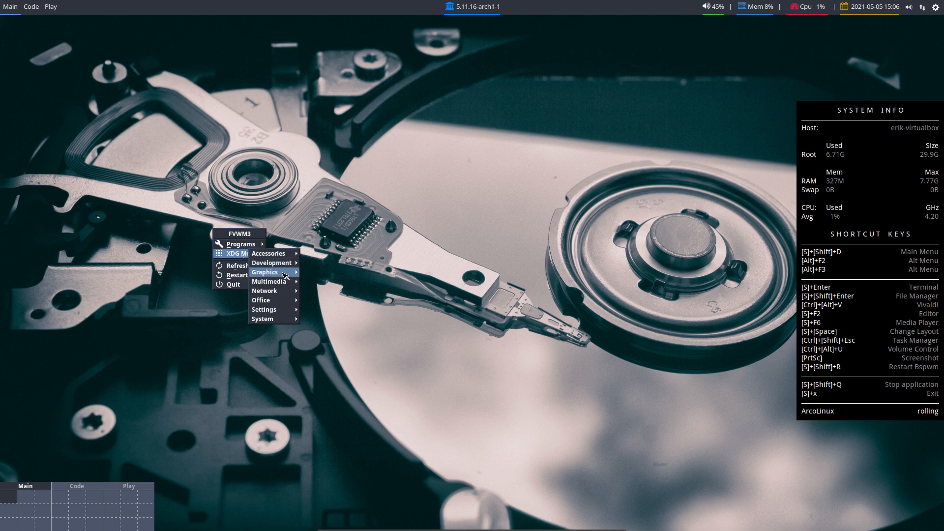
mouse_move(284, 300)
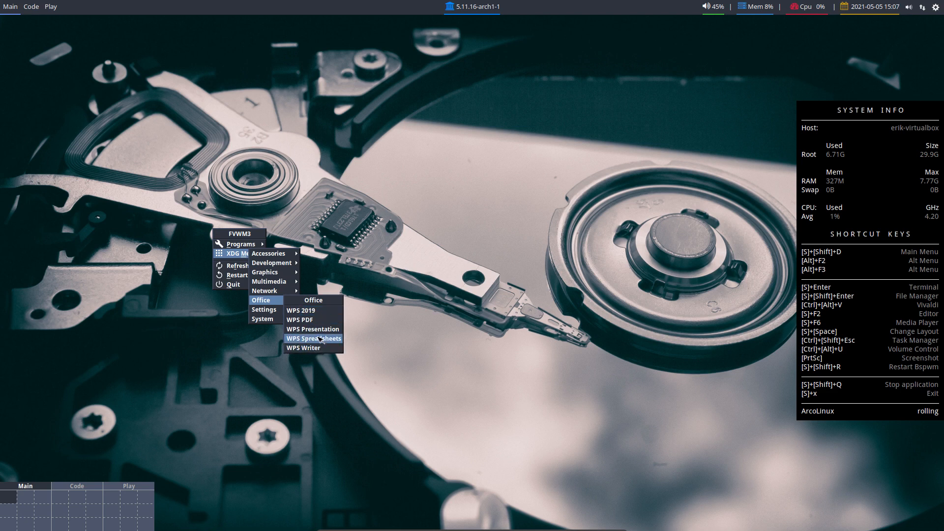
left_click(316, 330)
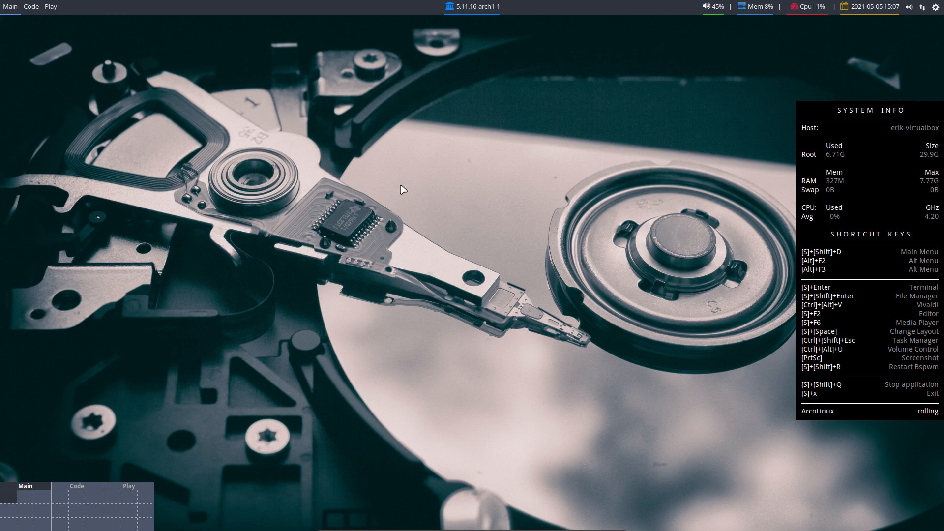
left_click(39, 5)
left_click(51, 7)
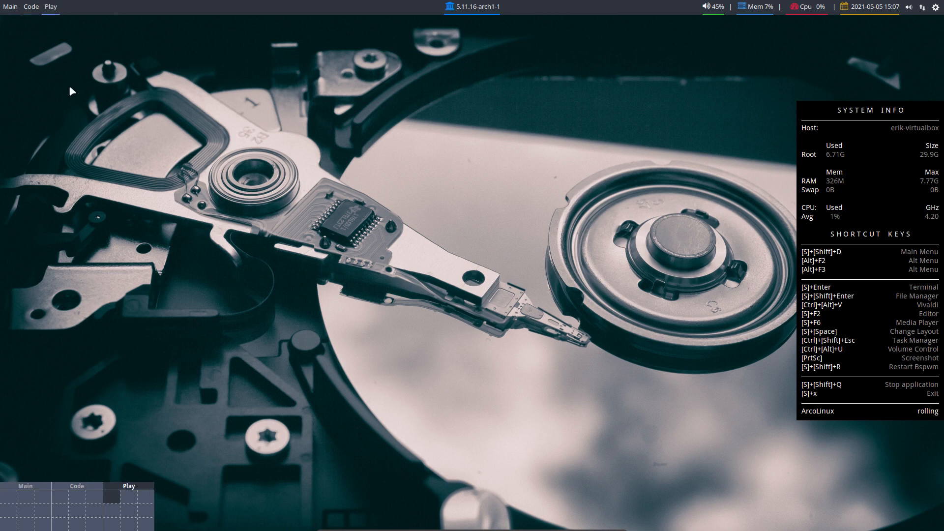